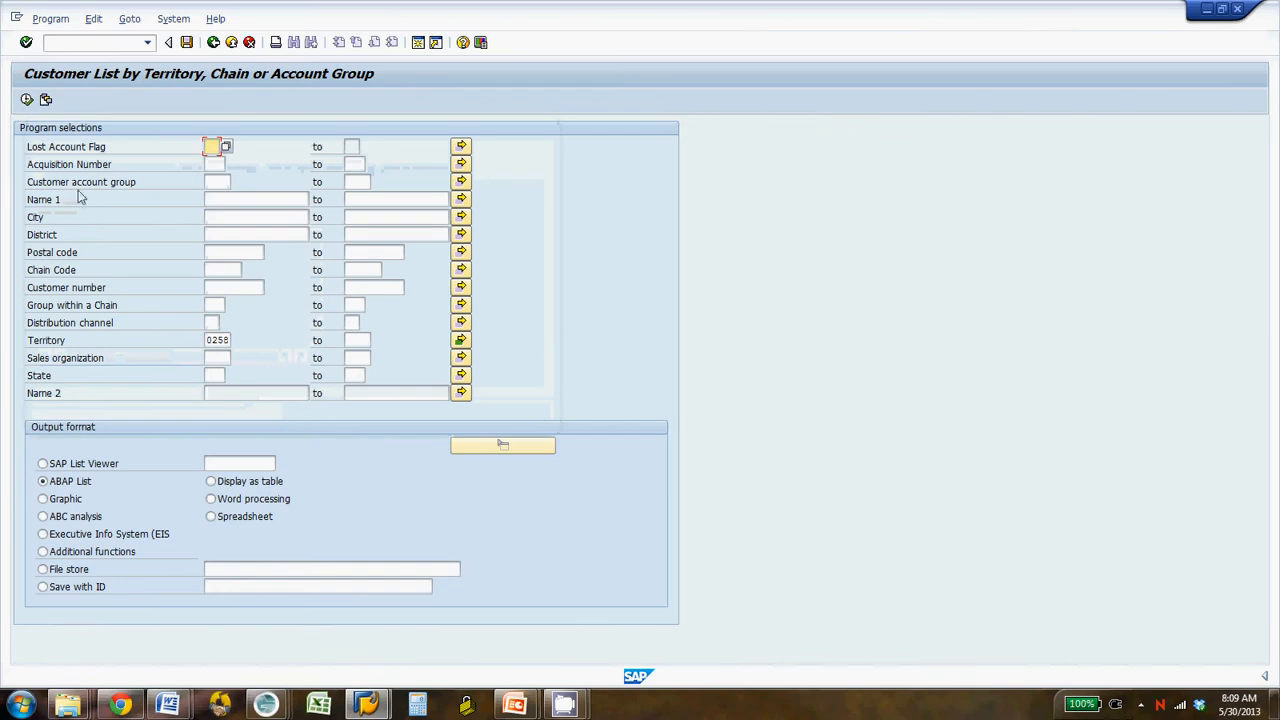
- Run the customer list report for territory 0258 and export it as a table to Microsoft Excel
click(27, 100)
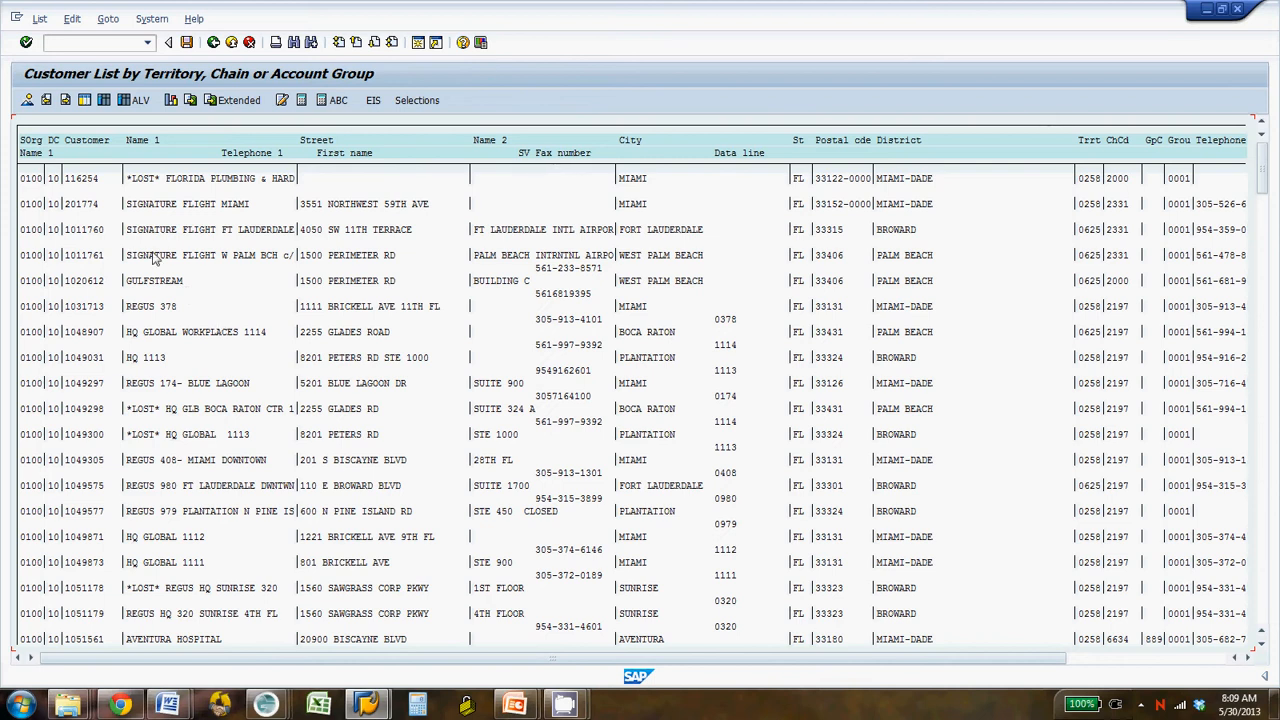
click(40, 20)
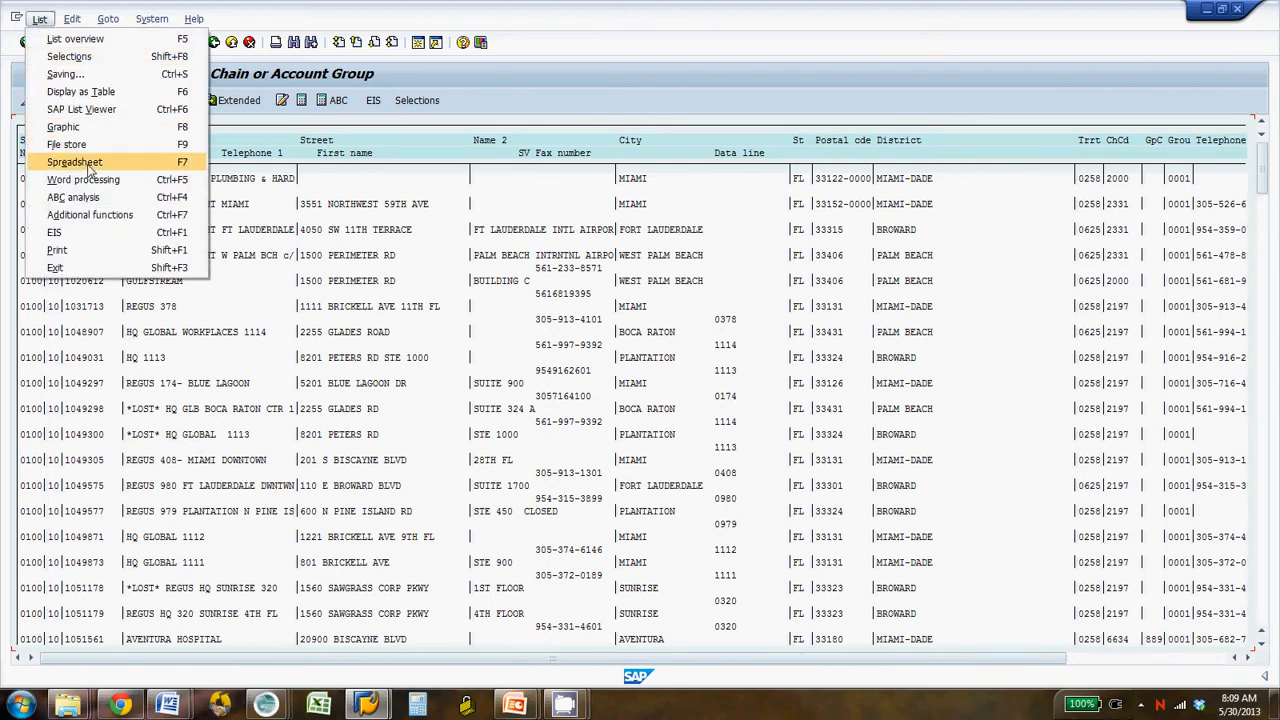
click(89, 167)
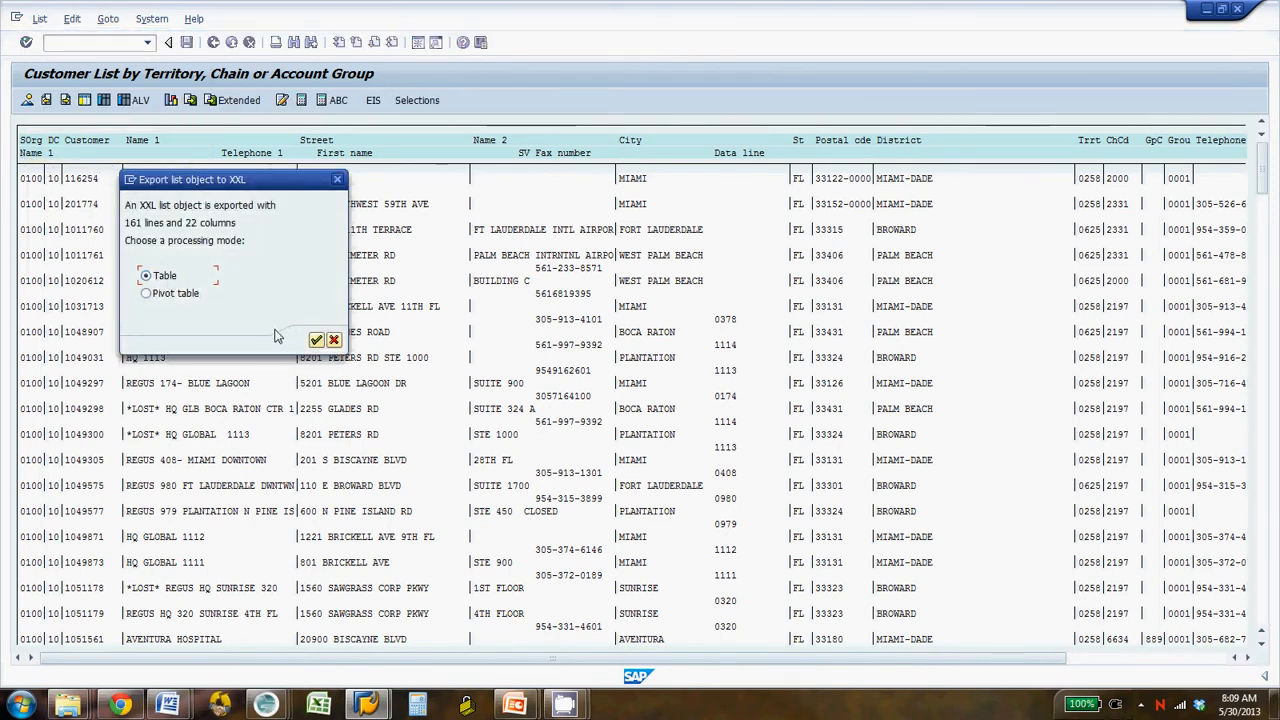
click(315, 339)
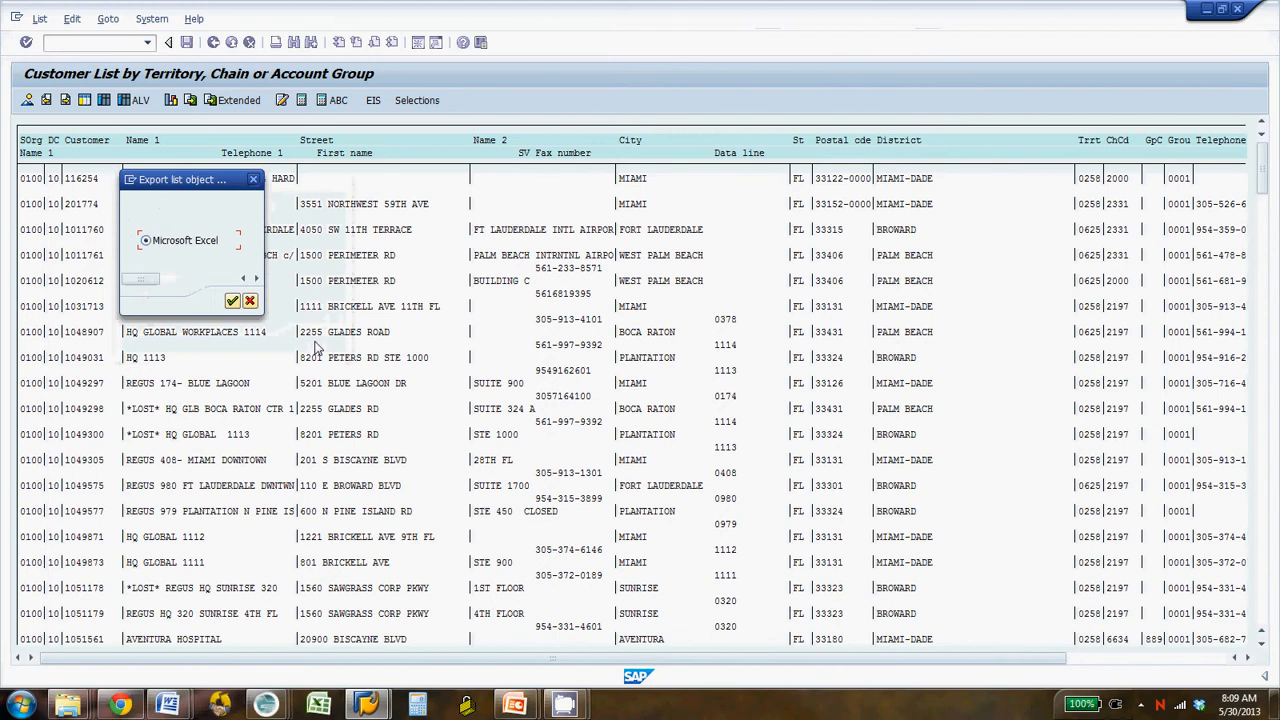
click(231, 302)
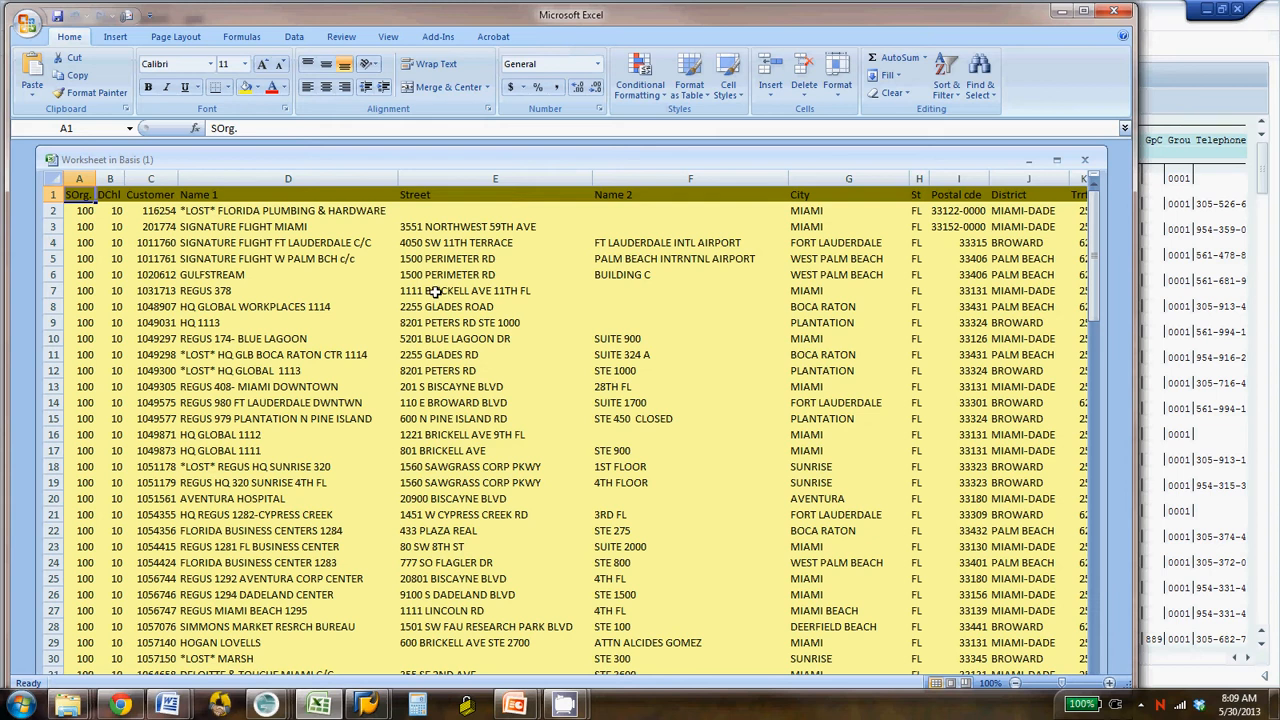
click(28, 33)
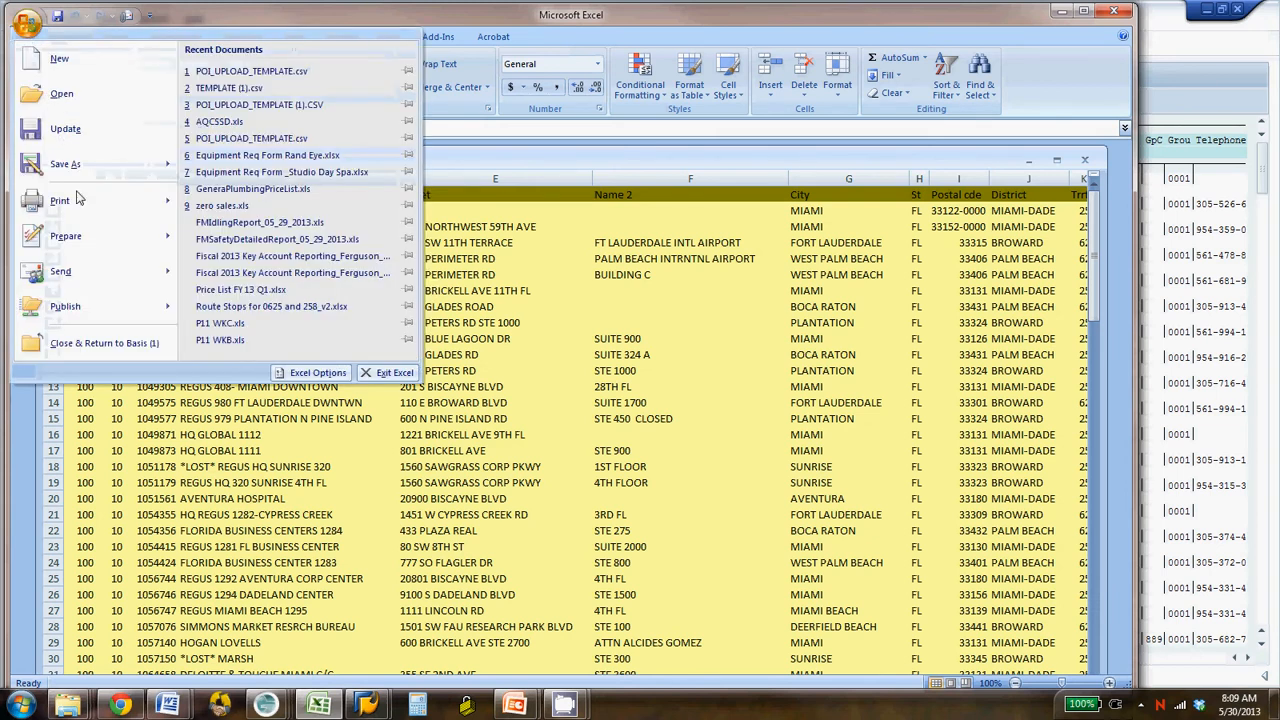
mouse_move(78, 213)
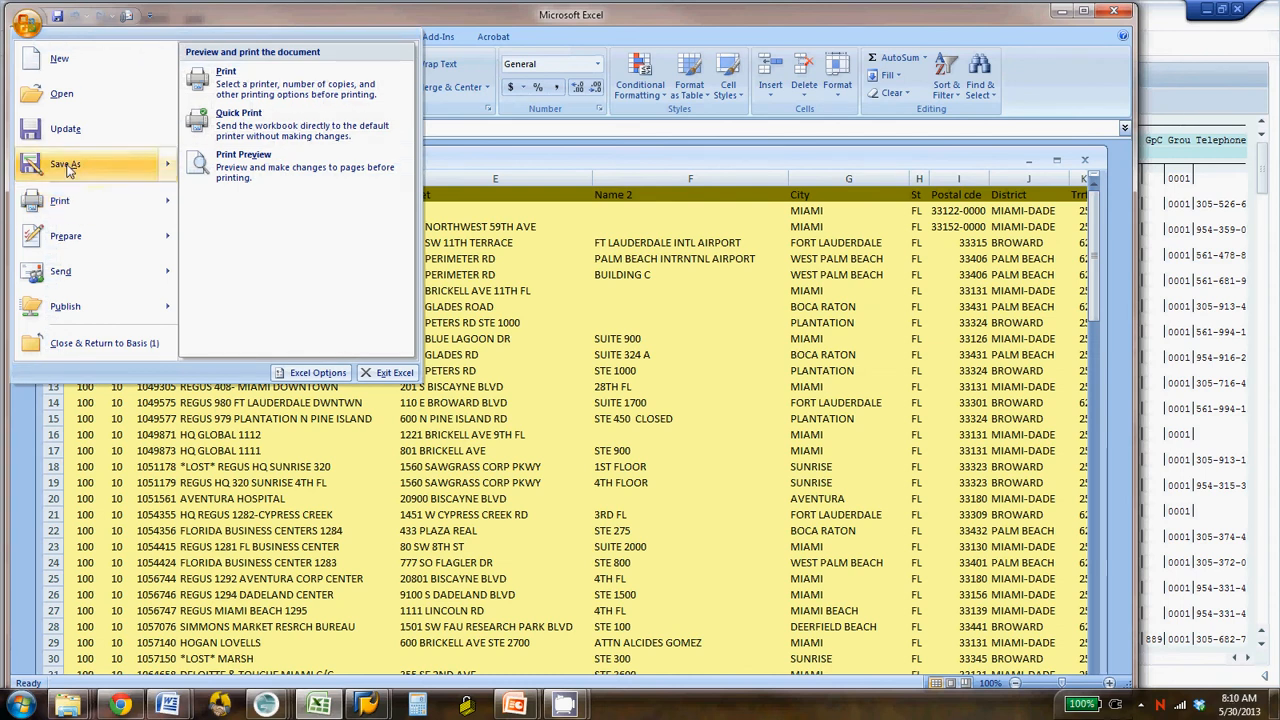
click(65, 164)
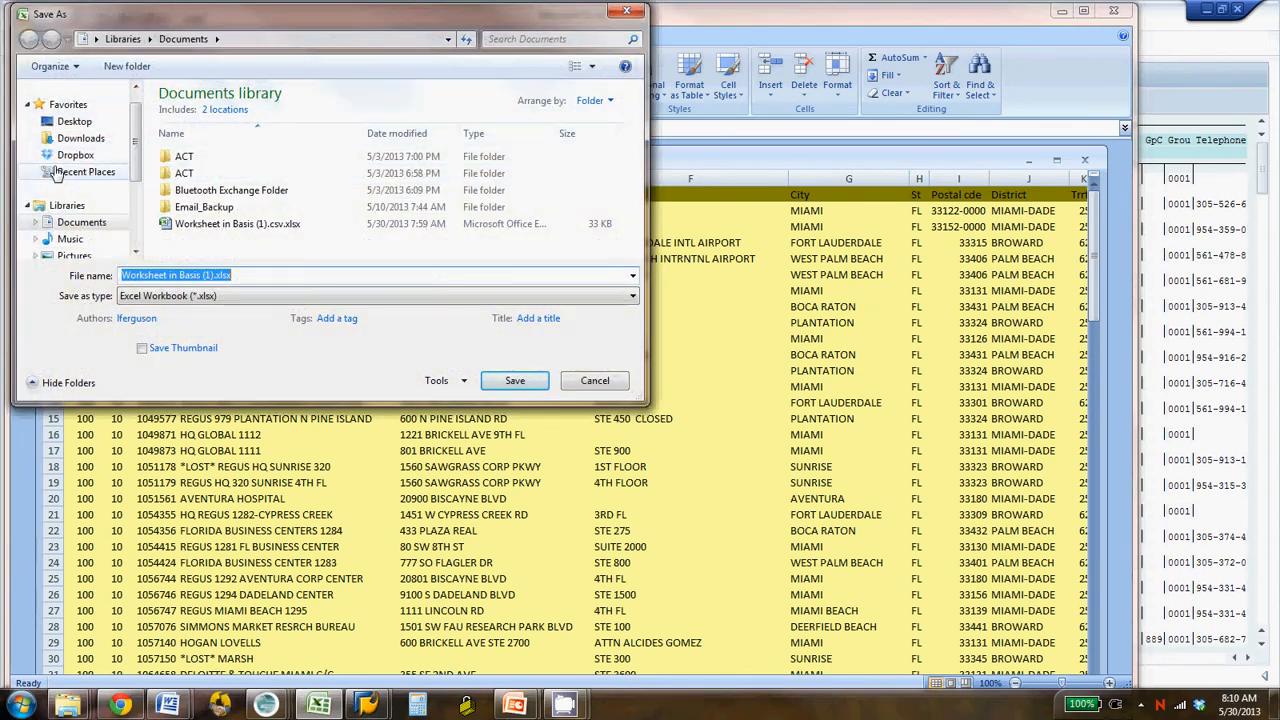
click(73, 122)
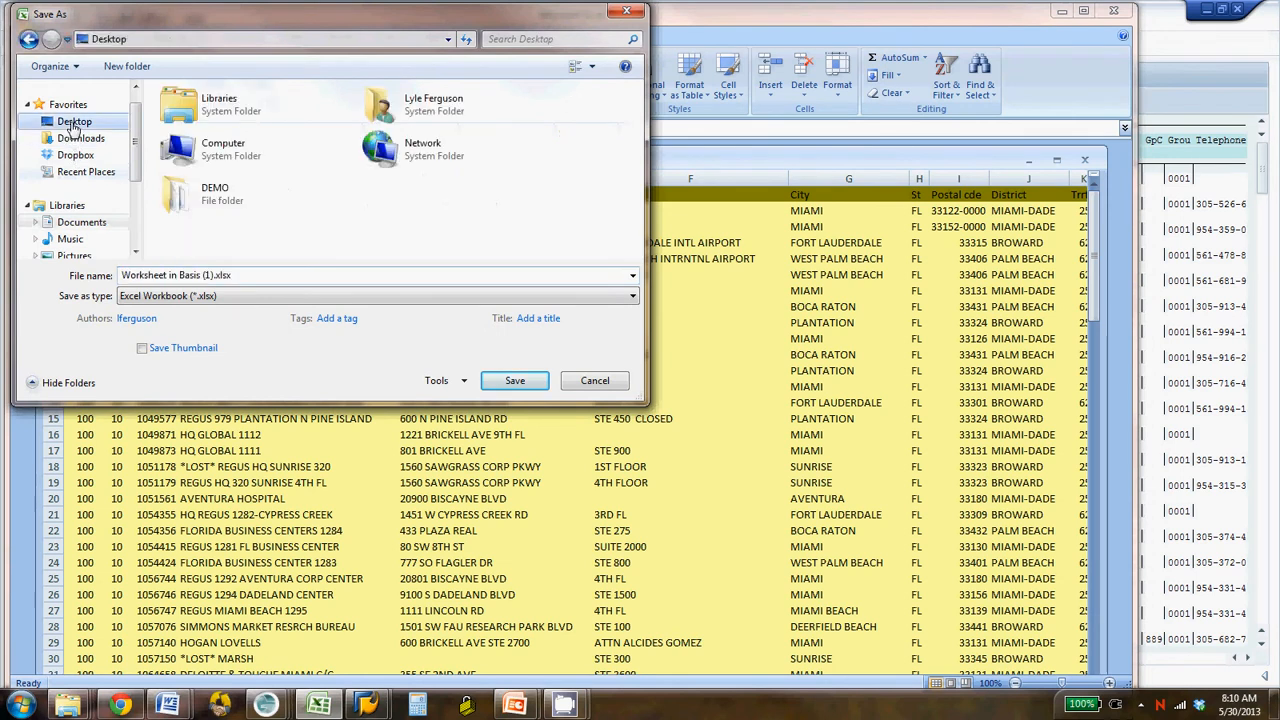
double_click(215, 192)
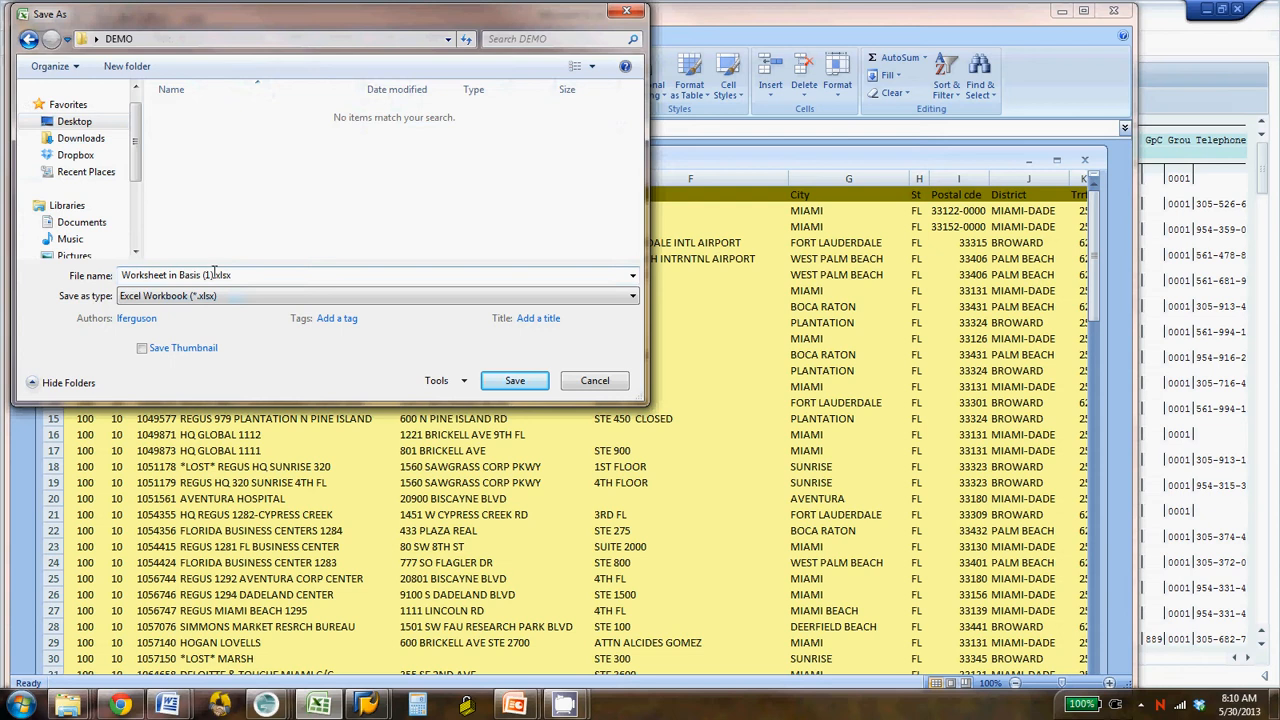
click(594, 381)
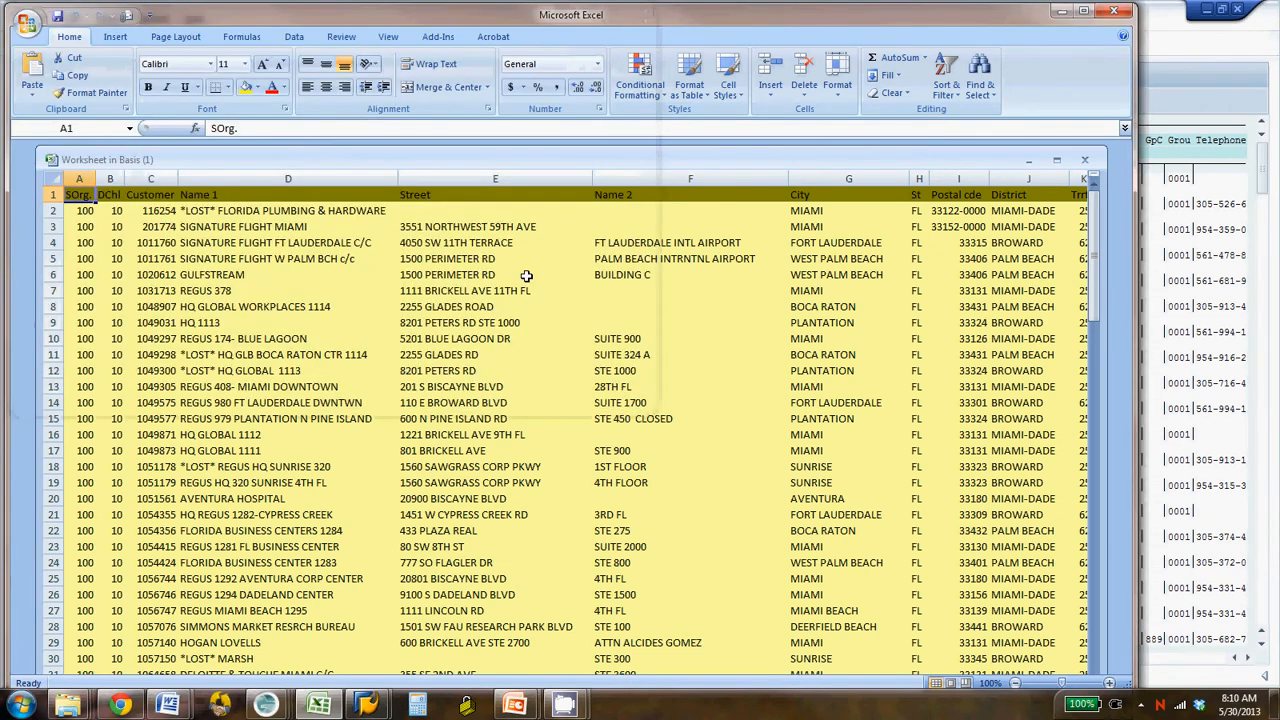
- Close the exported worksheet, minimize SAP, and open POI_UPLOAD_TEMPLATE.csv from the DEMO folder
click(1113, 13)
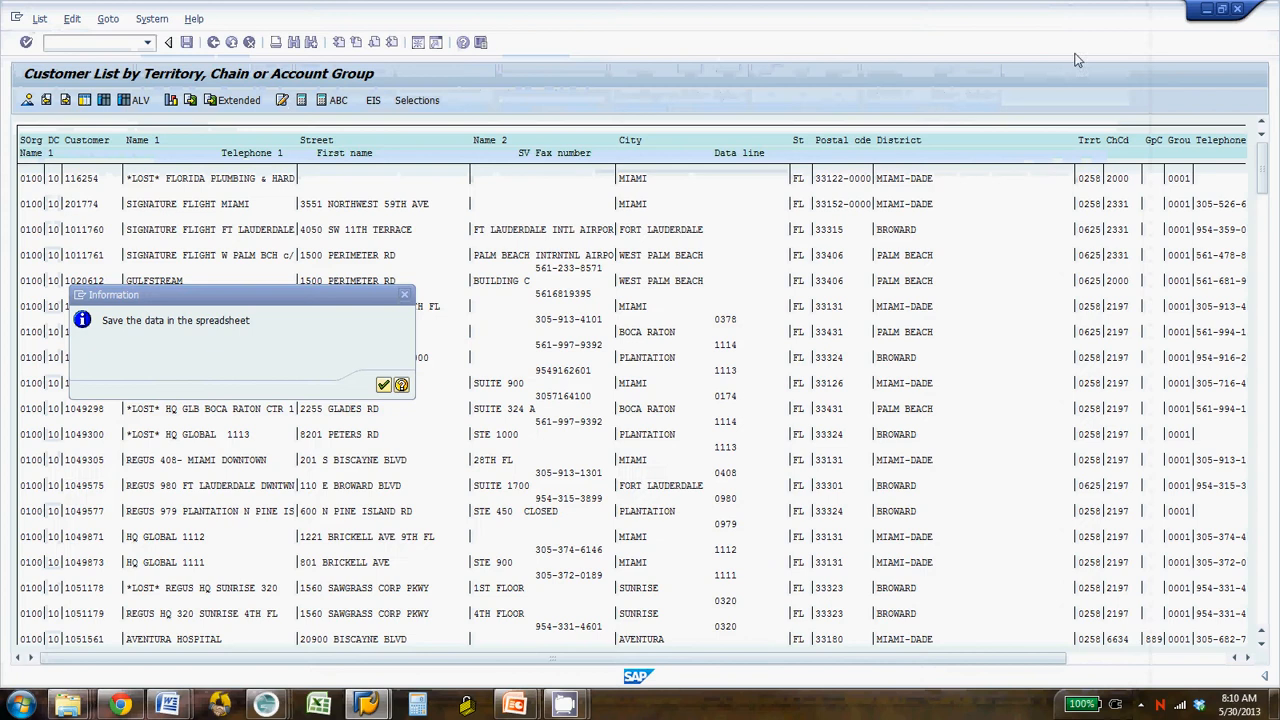
click(1207, 11)
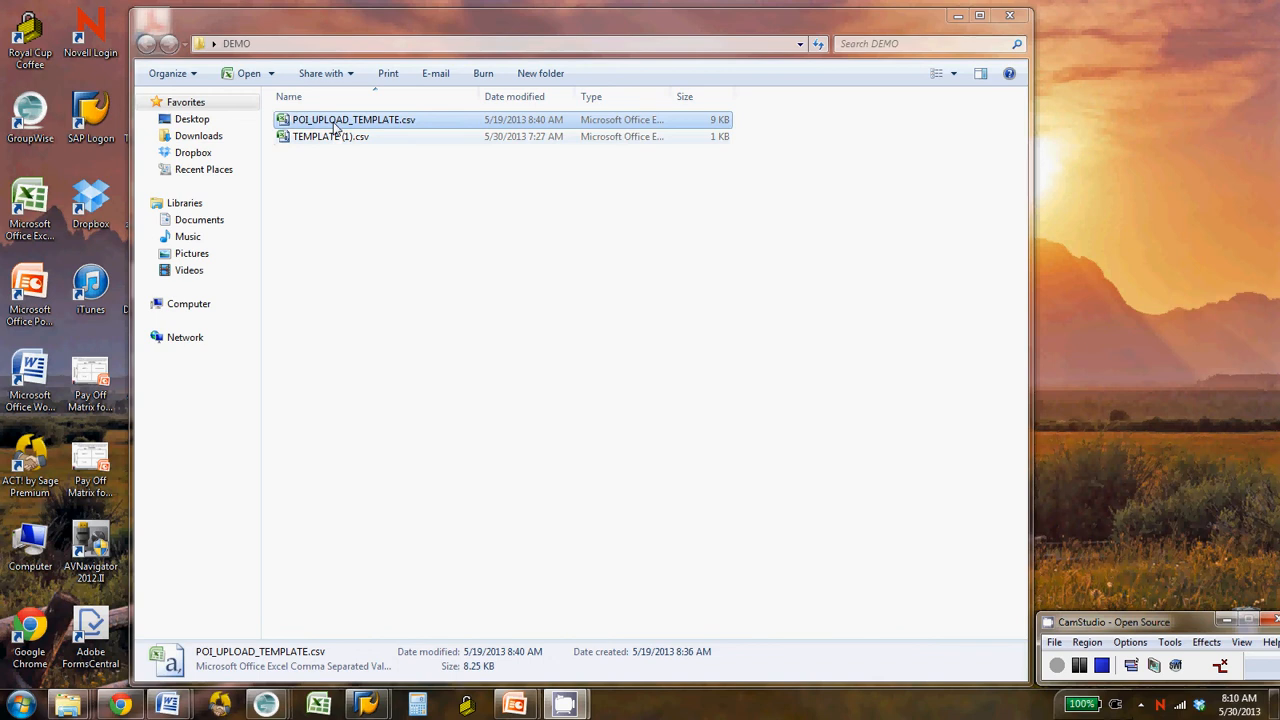
double_click(334, 122)
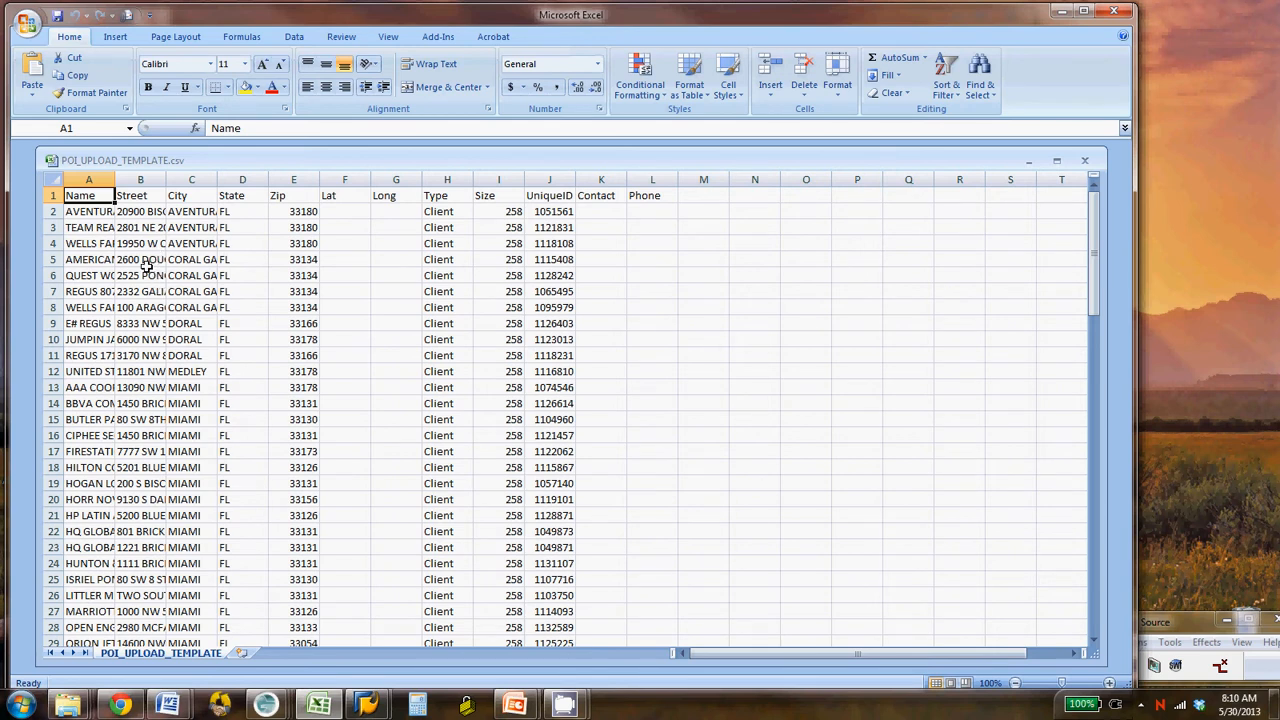
- Examine the template's column headers one by one from Name through Phone, and close the workbook and Excel
key(Right)
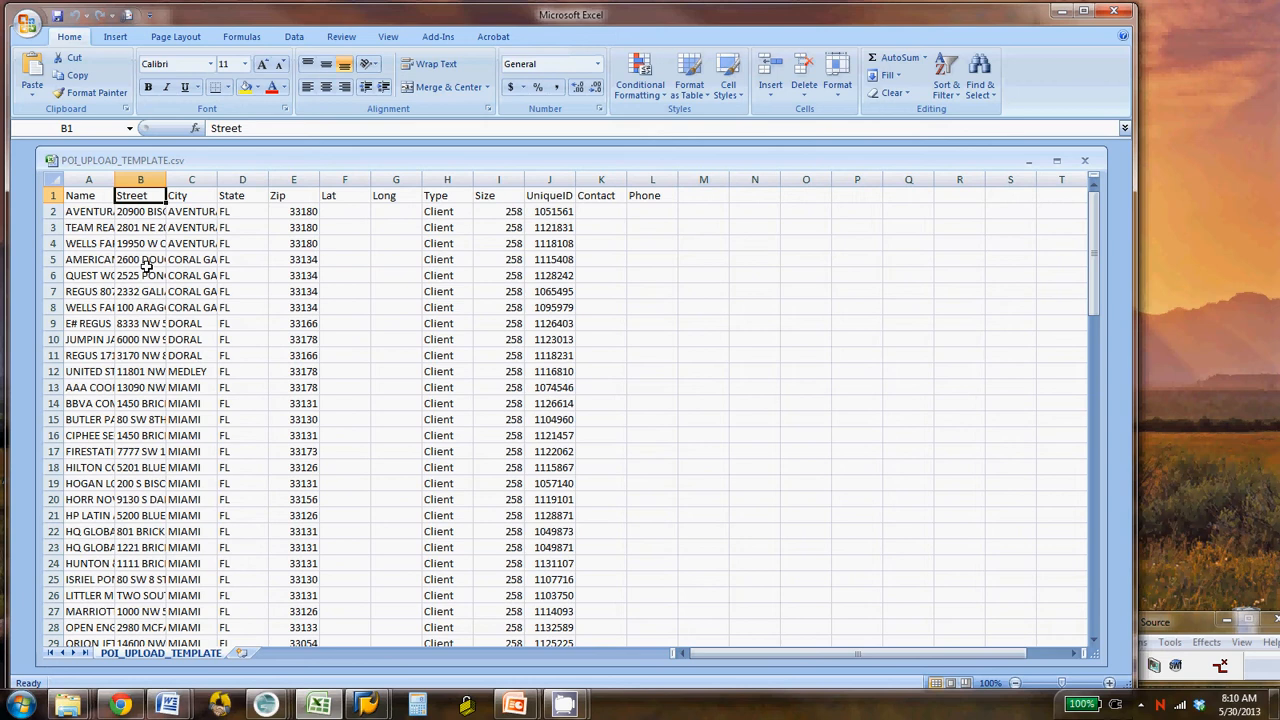
key(Right)
key(Right)
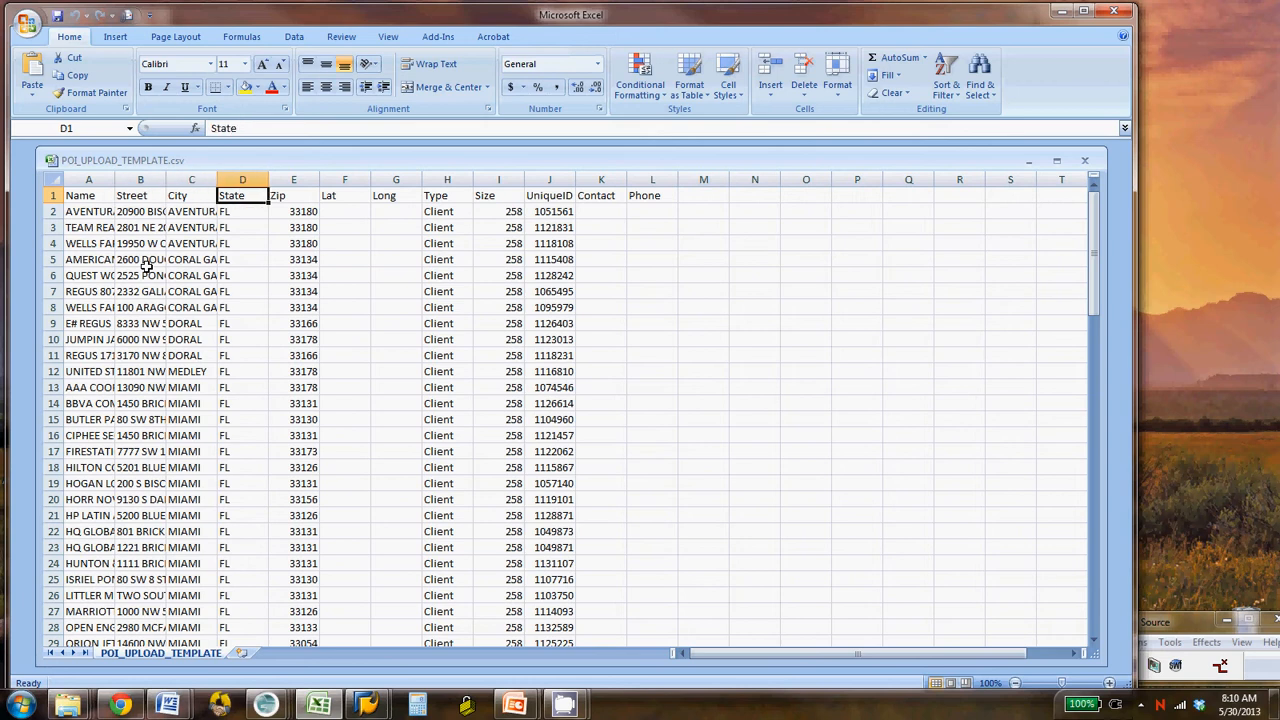
key(Right)
key(Right)
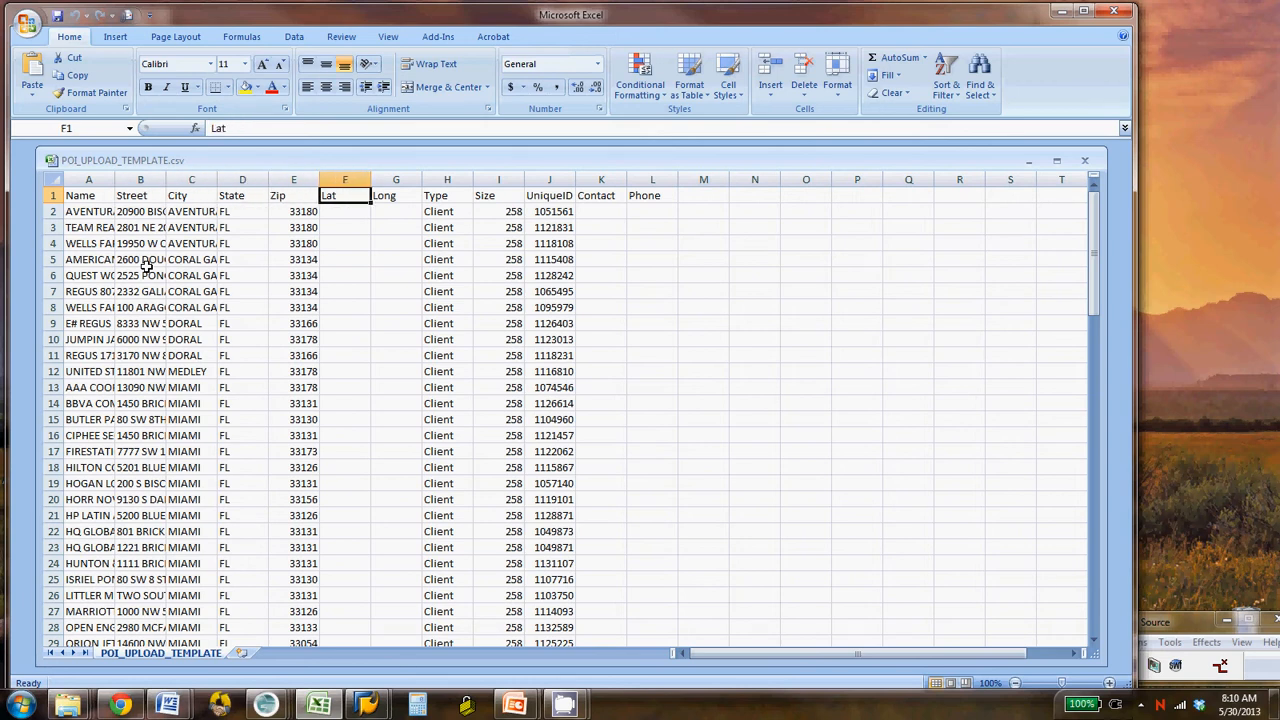
key(Right)
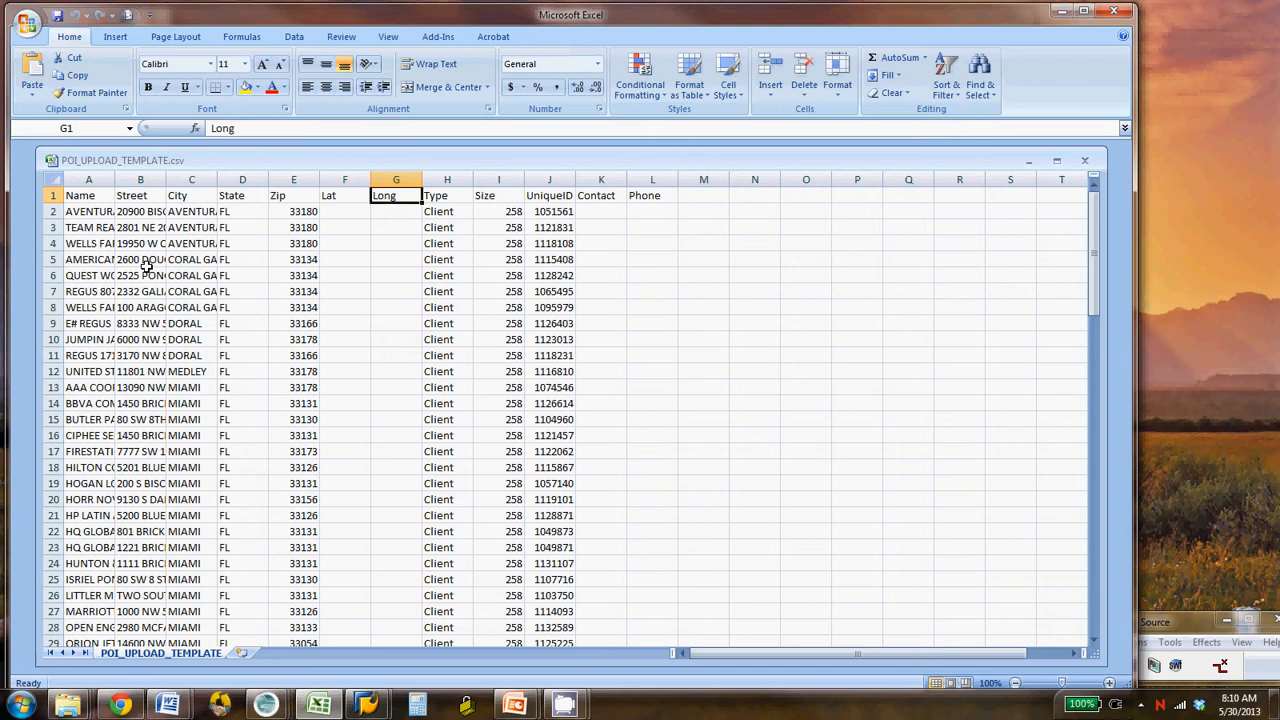
key(Right)
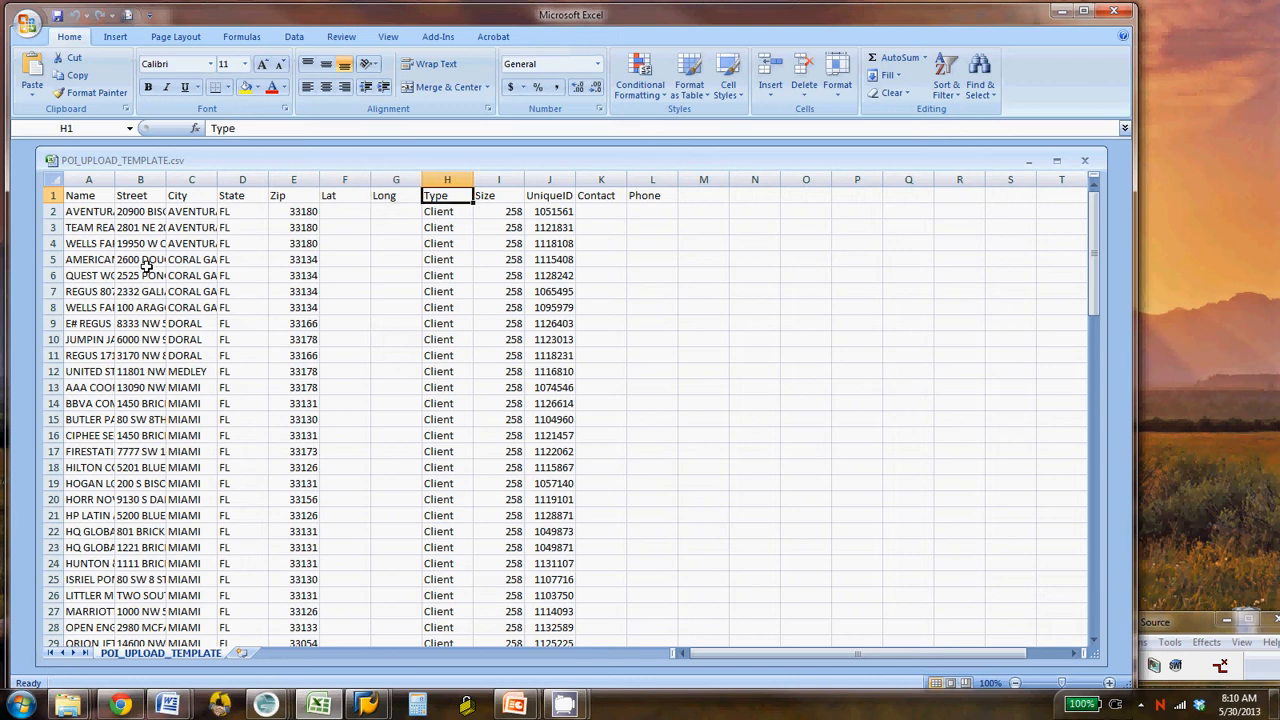
key(Right)
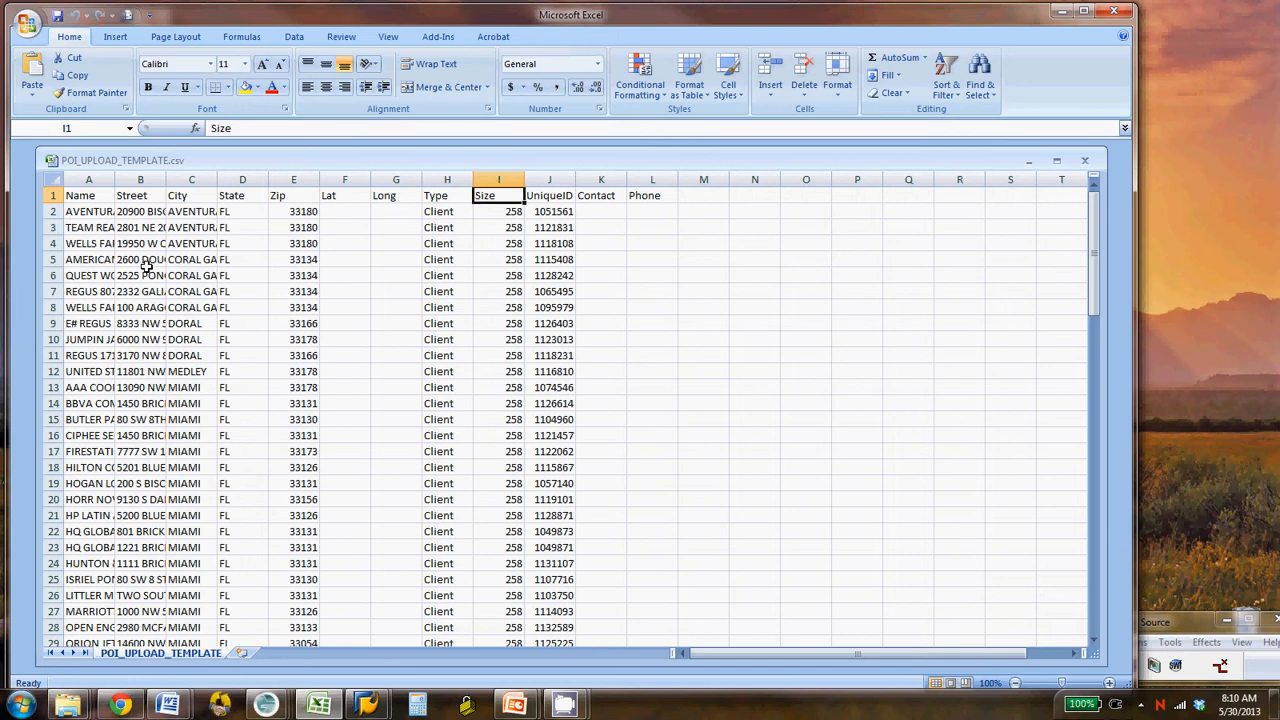
key(Right)
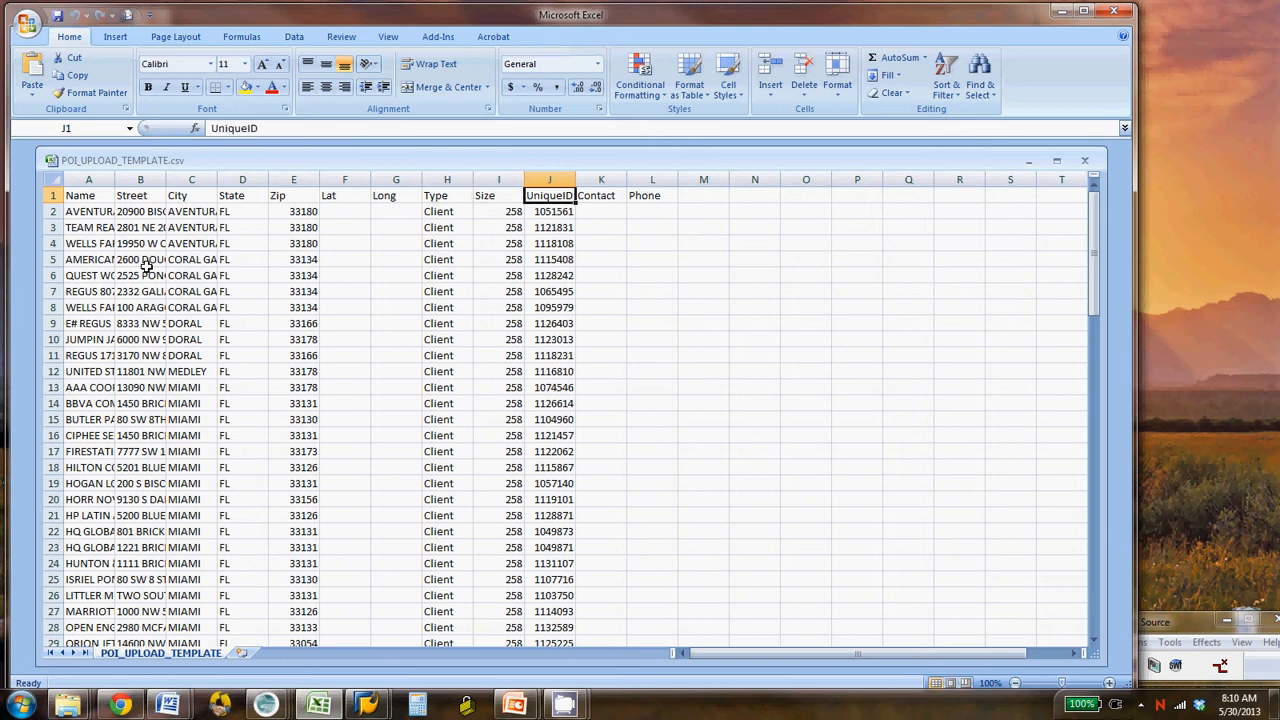
key(Right)
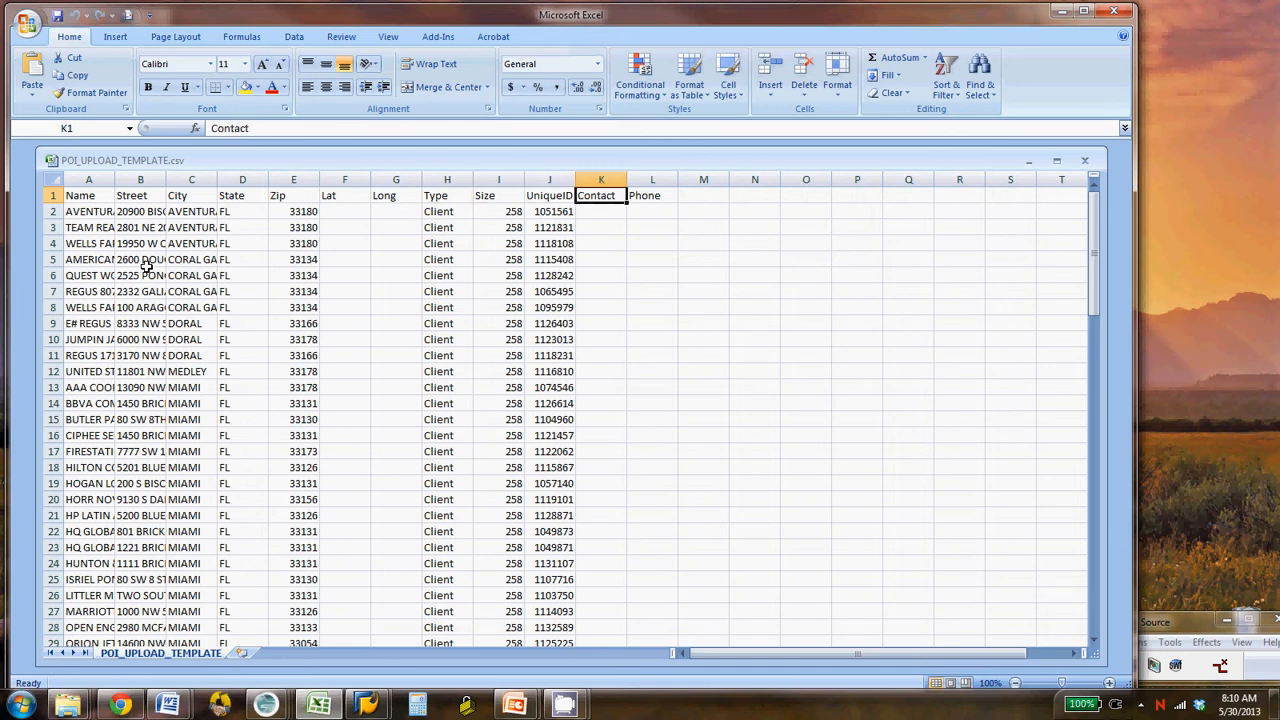
key(Right)
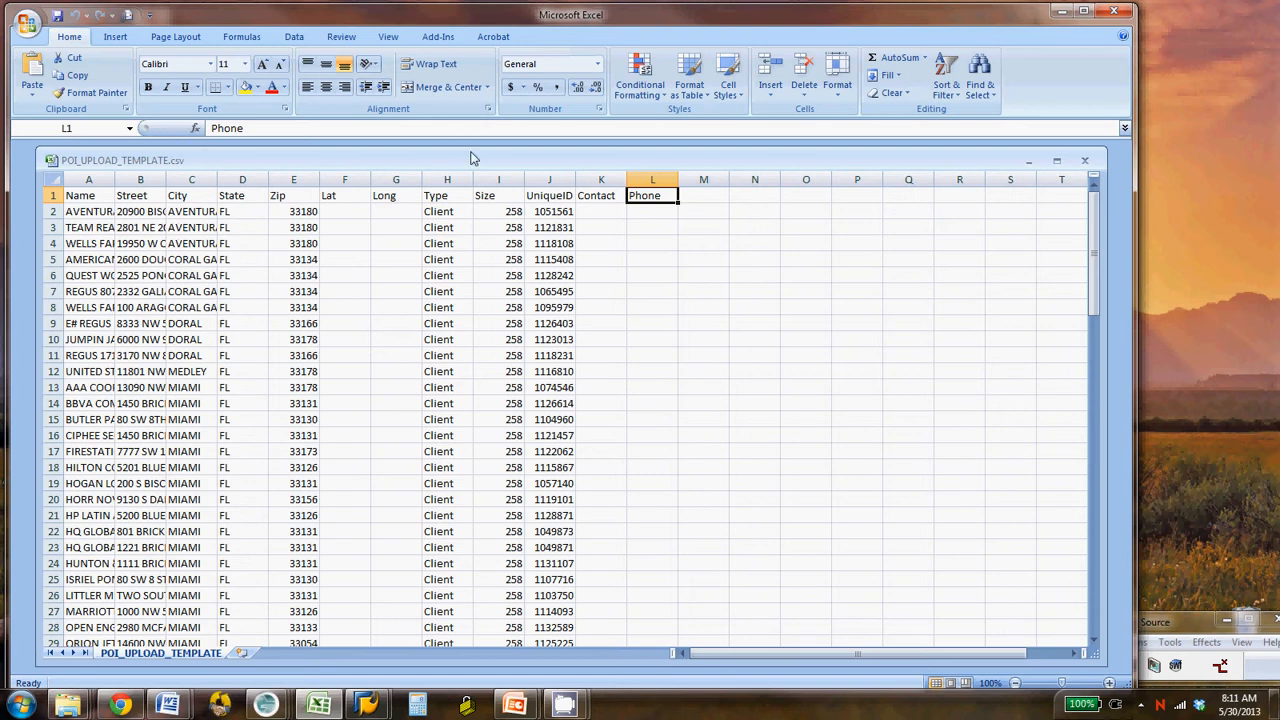
click(1084, 161)
click(1113, 11)
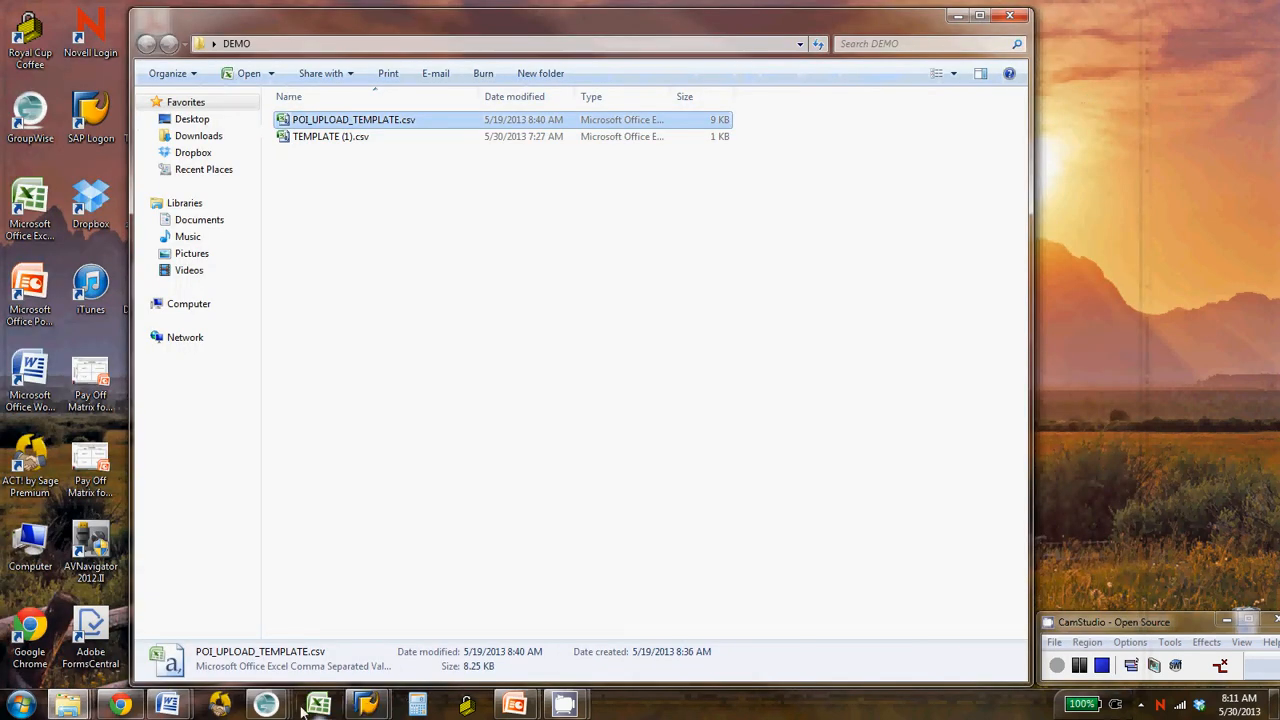
- Switch to the Fleetmatics site in Chrome and open the batch POI upload page from the admin area
click(119, 705)
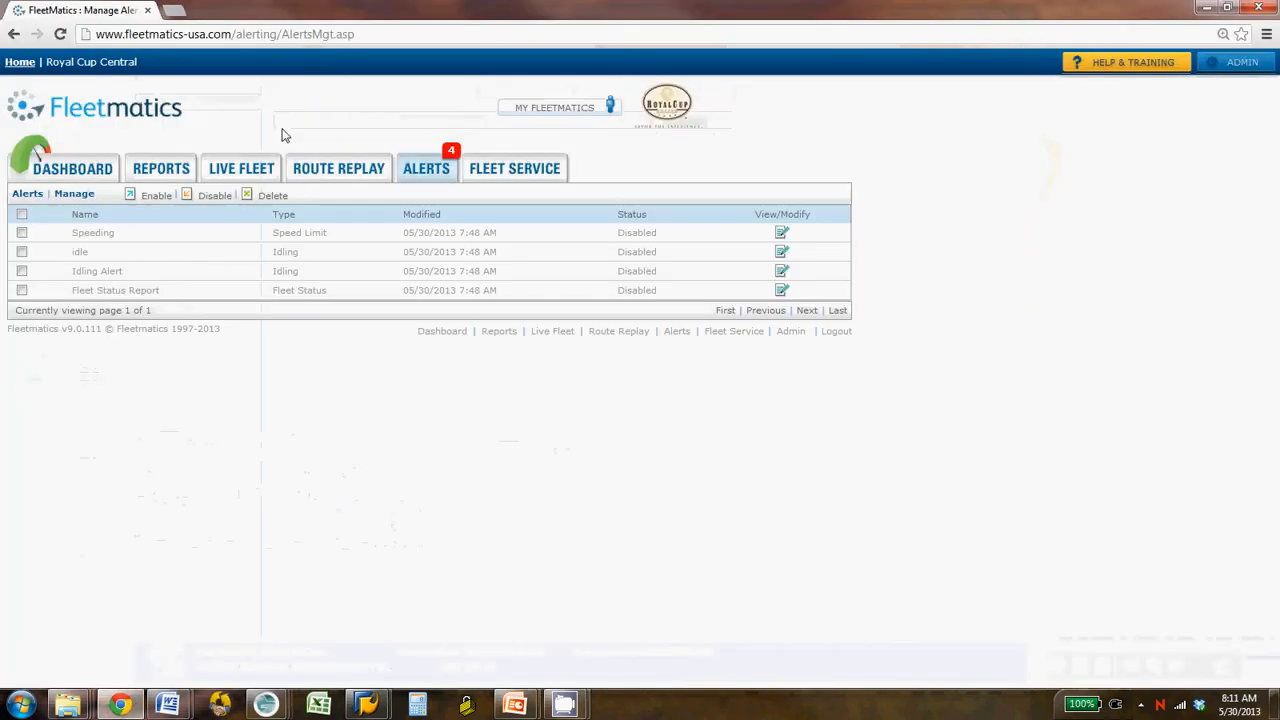
click(14, 36)
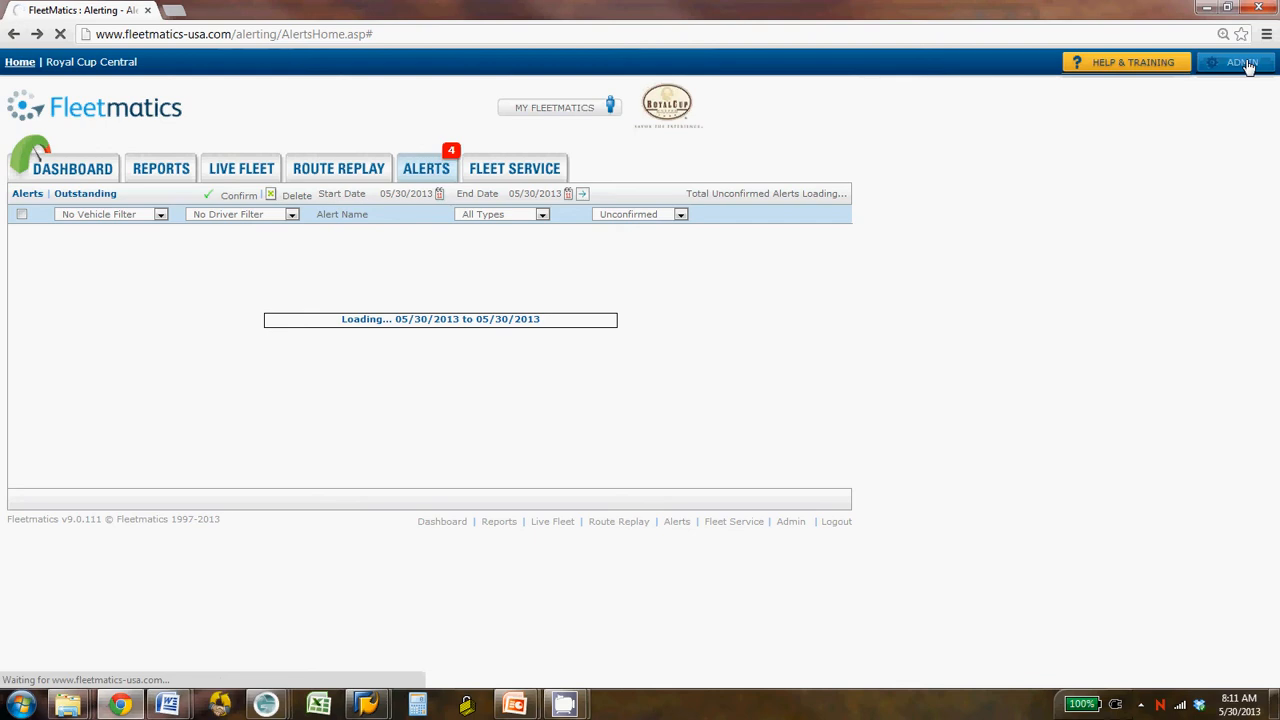
click(1245, 64)
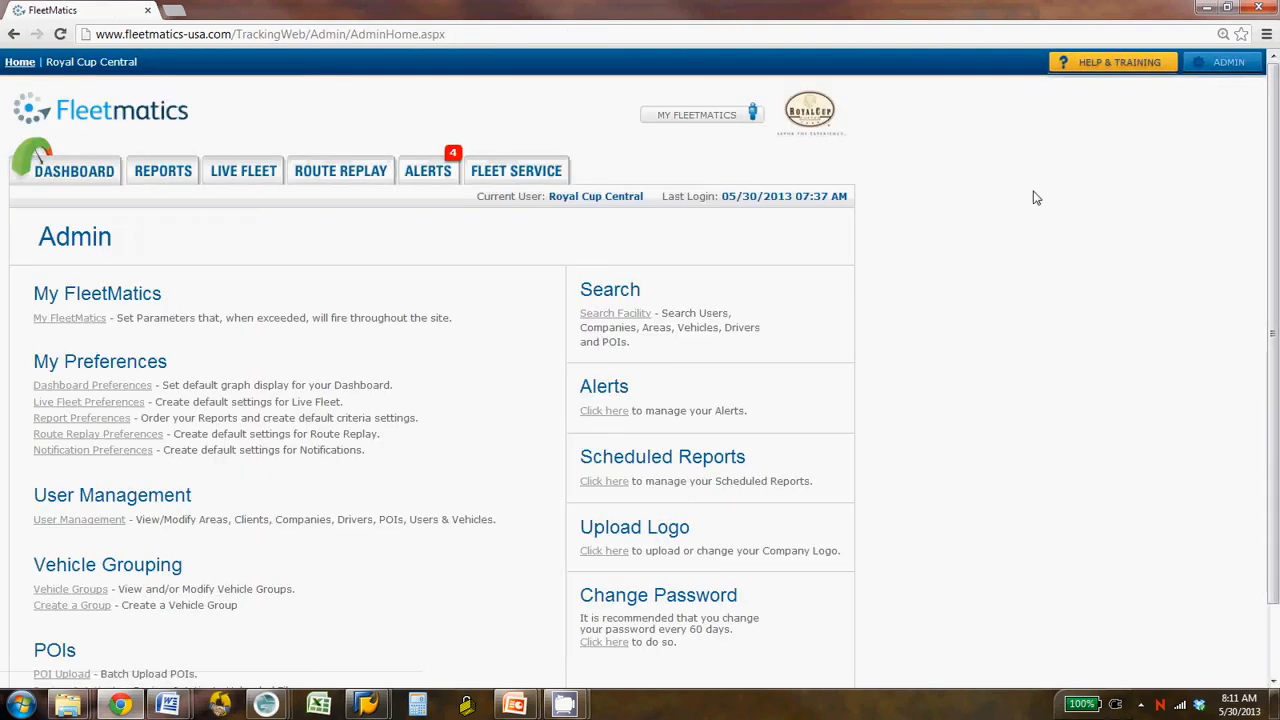
scroll(251, 590, down, 1)
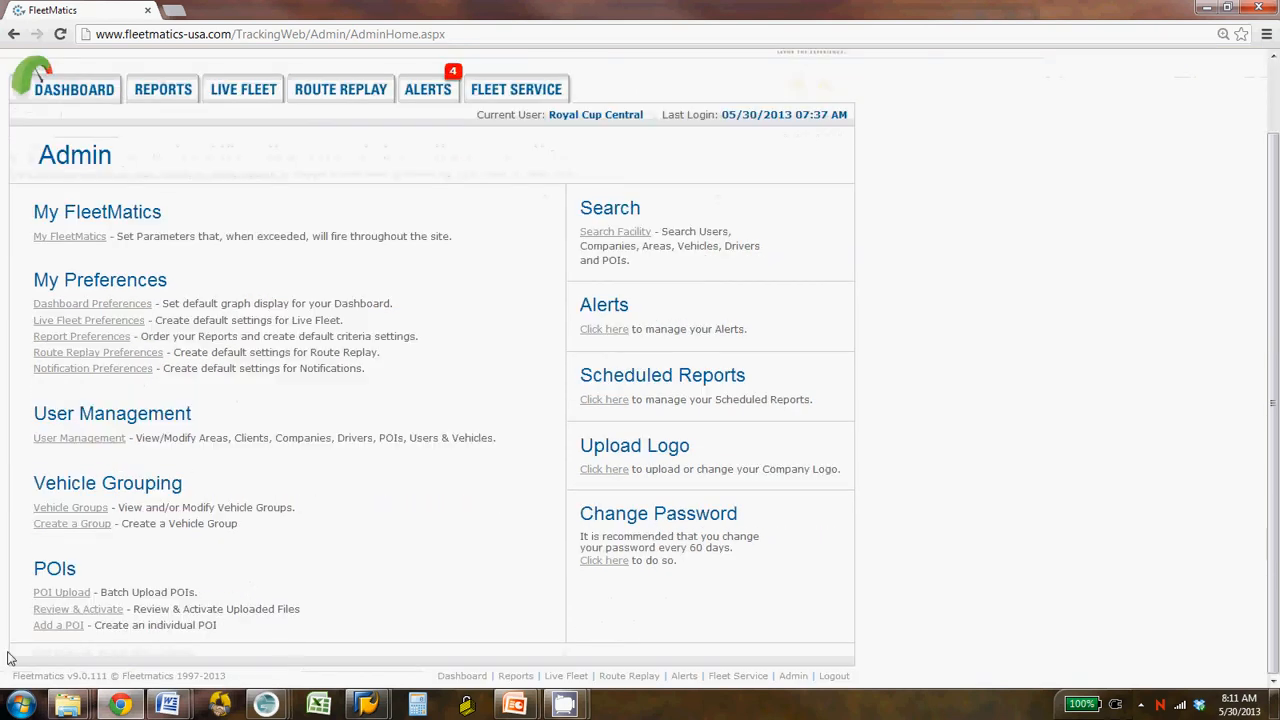
click(70, 594)
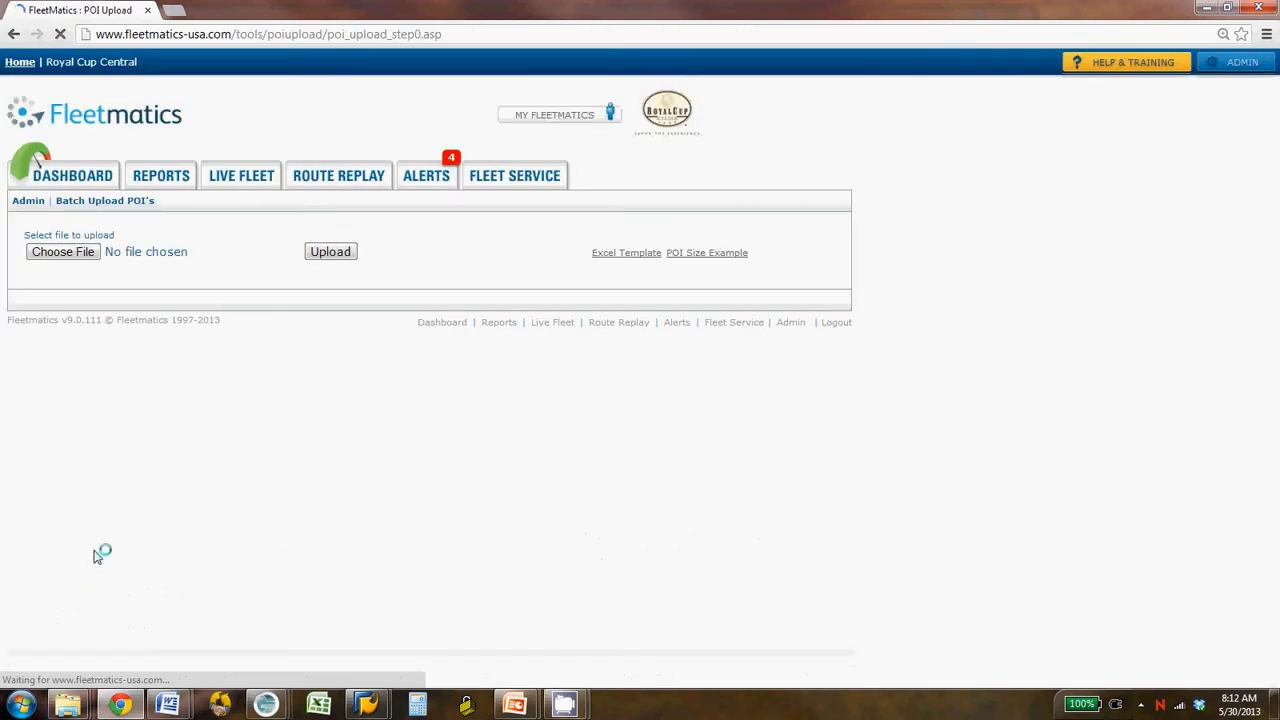
- Upload POI_UPLOAD_TEMPLATE.csv from the DEMO folder as a POI batch and review the upload report
click(70, 254)
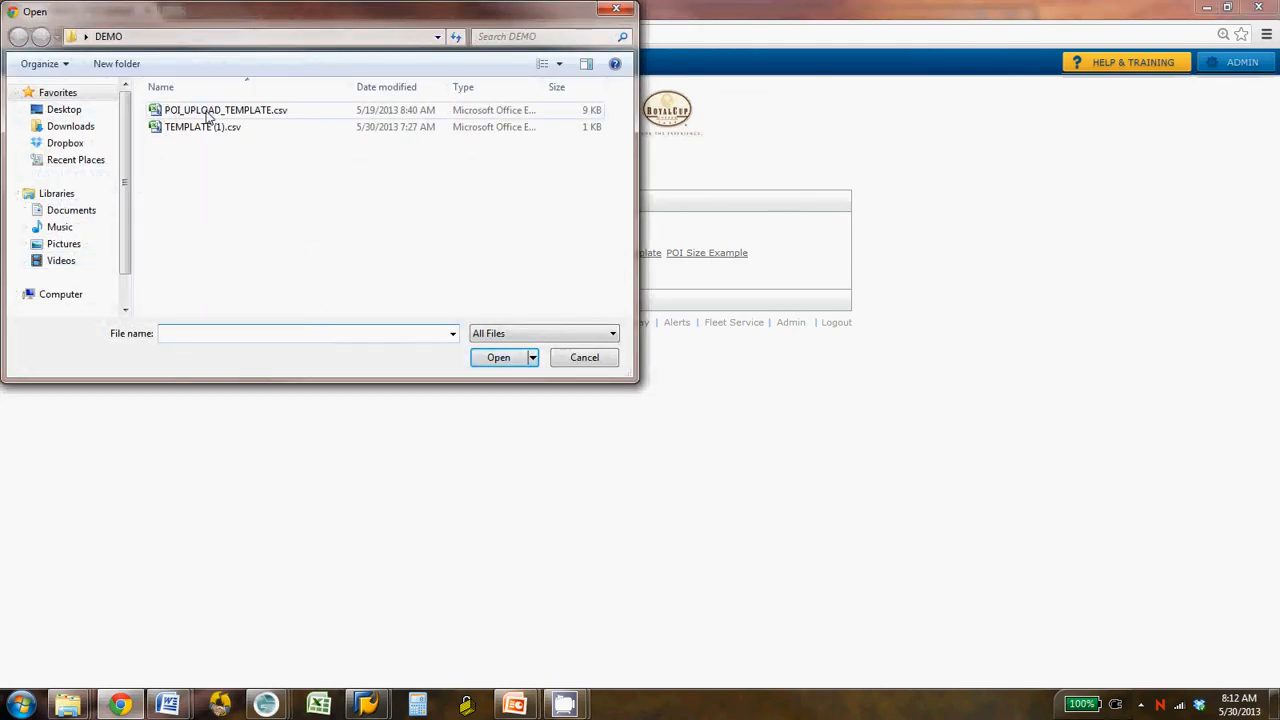
click(209, 112)
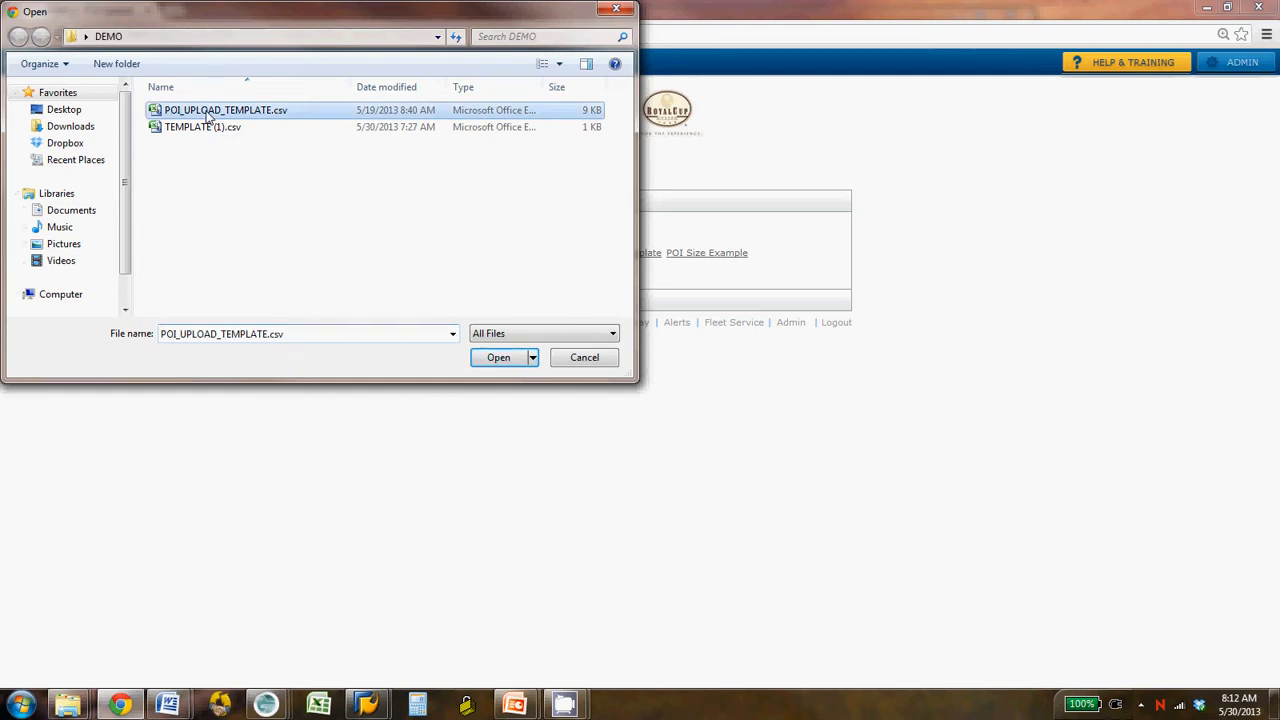
click(500, 362)
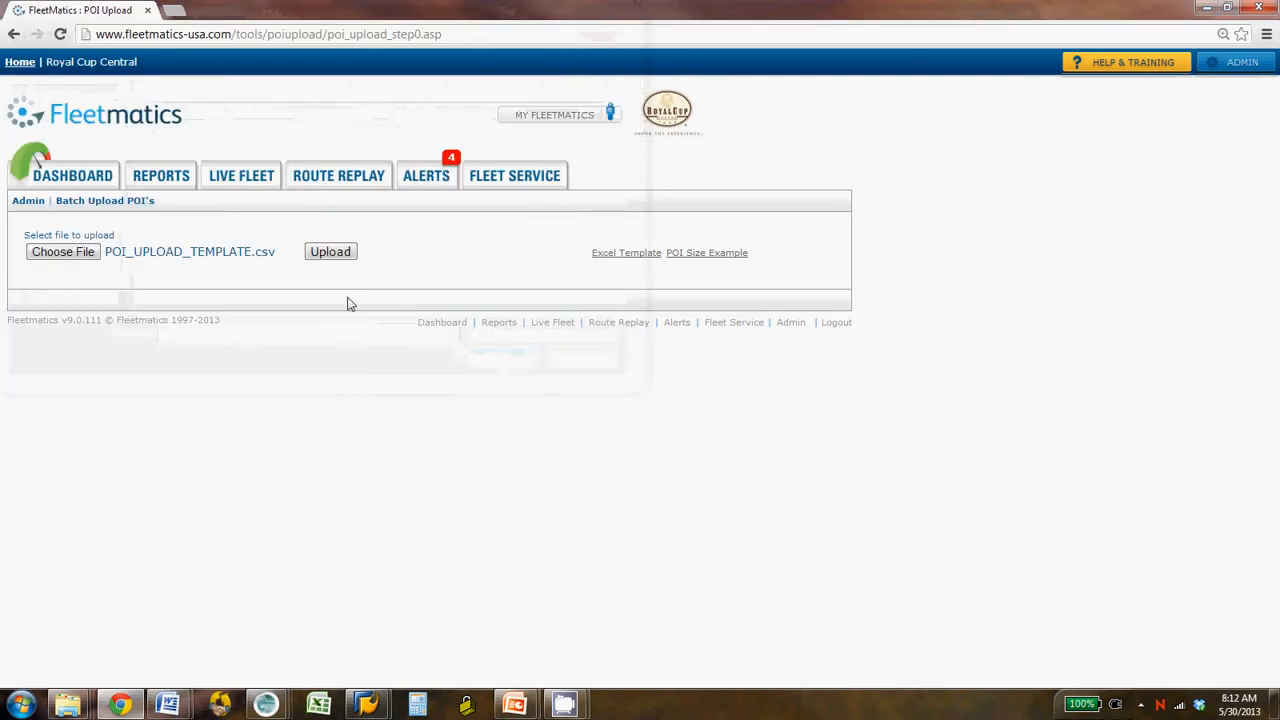
click(320, 252)
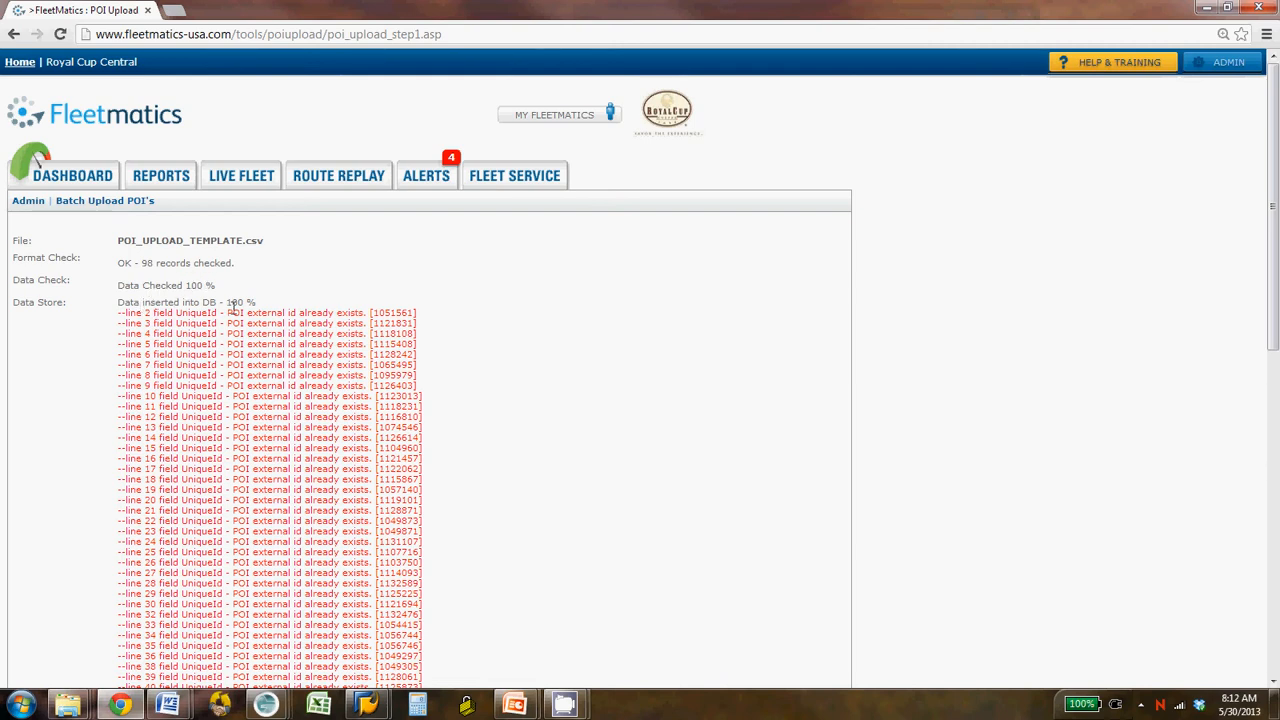
scroll(256, 380, down, 3)
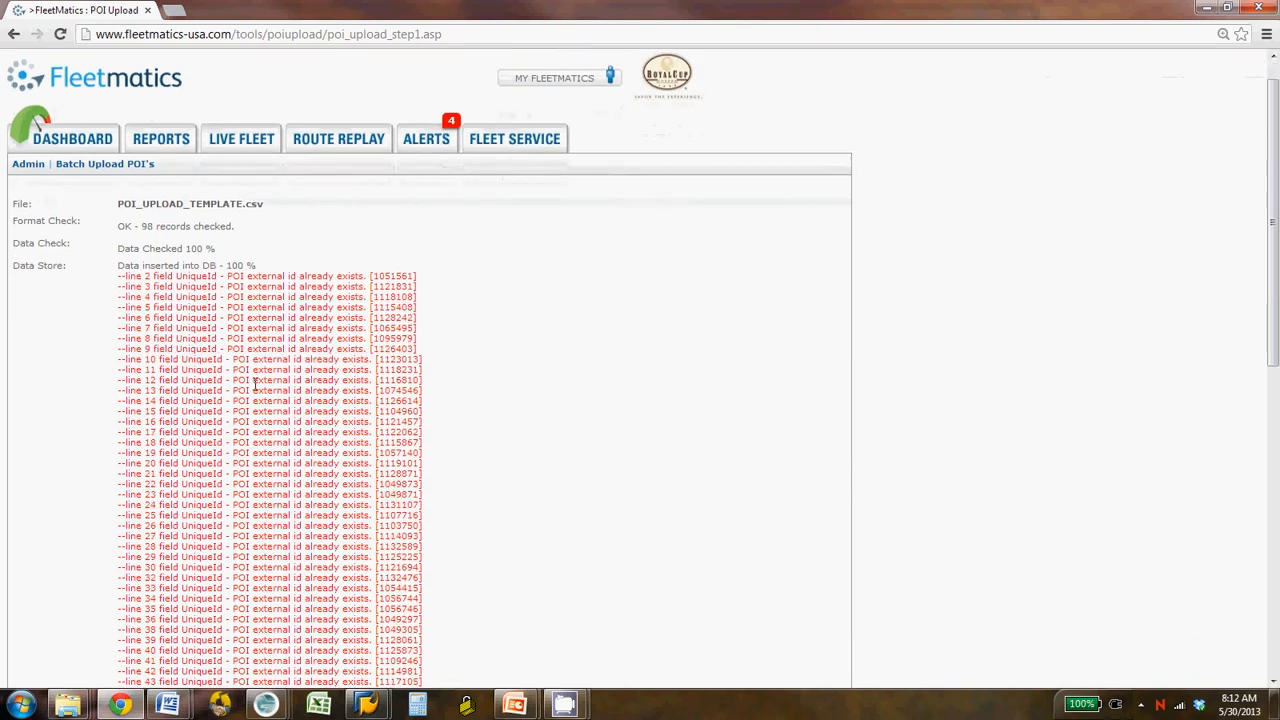
scroll(254, 392, up, 1)
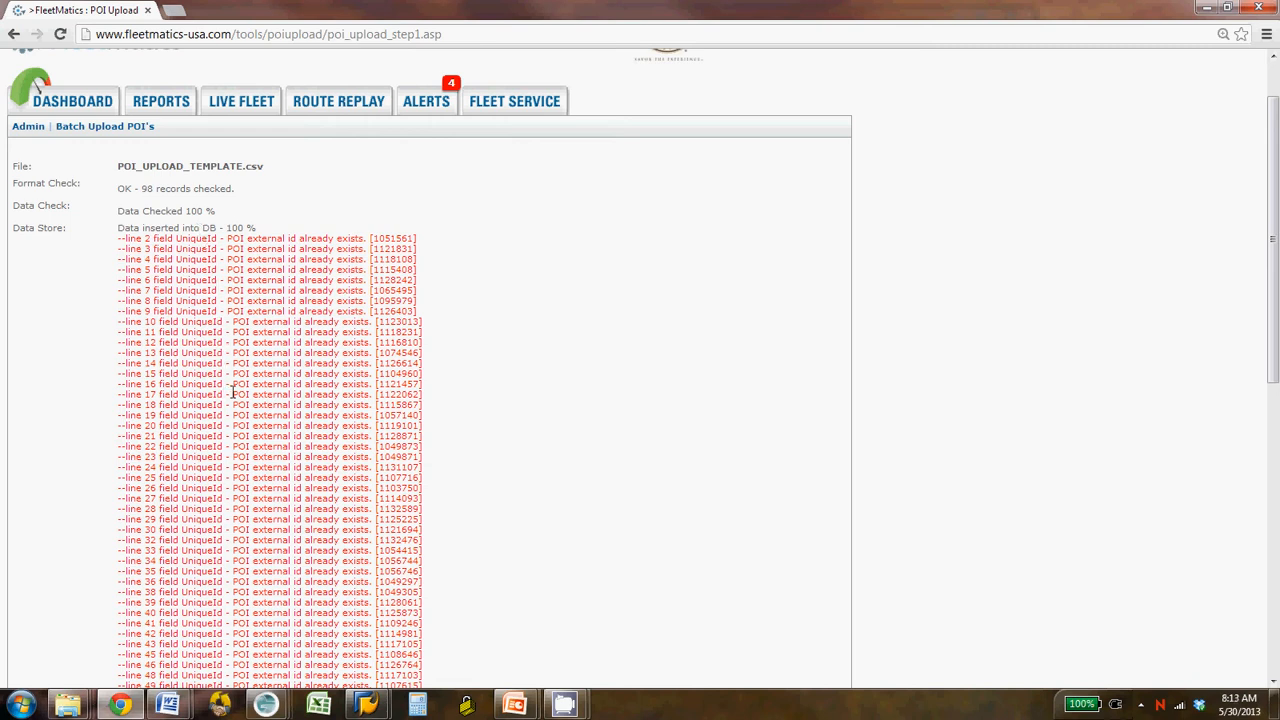
- Examine the batch upload report from the format check and duplicate-record lines down to the geocoding result and follow-up options
scroll(240, 380, up, 1)
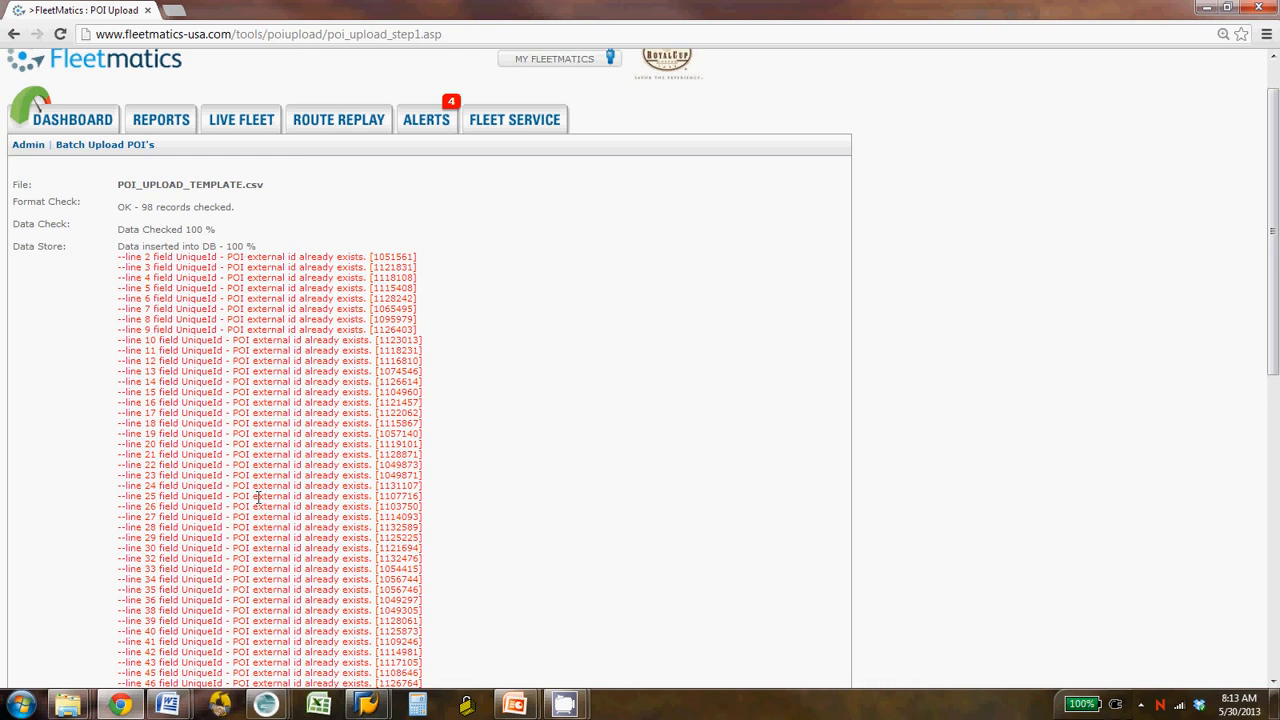
scroll(500, 409, down, 8)
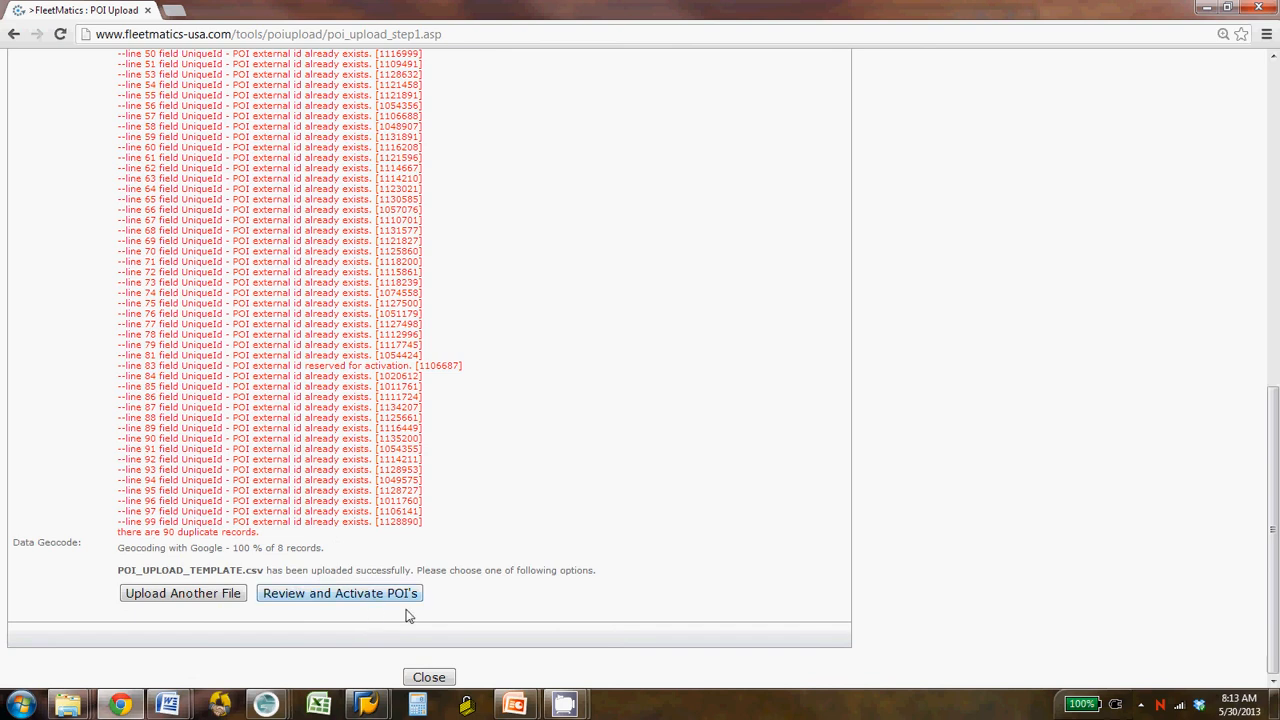
scroll(516, 528, up, 3)
scroll(516, 528, up, 4)
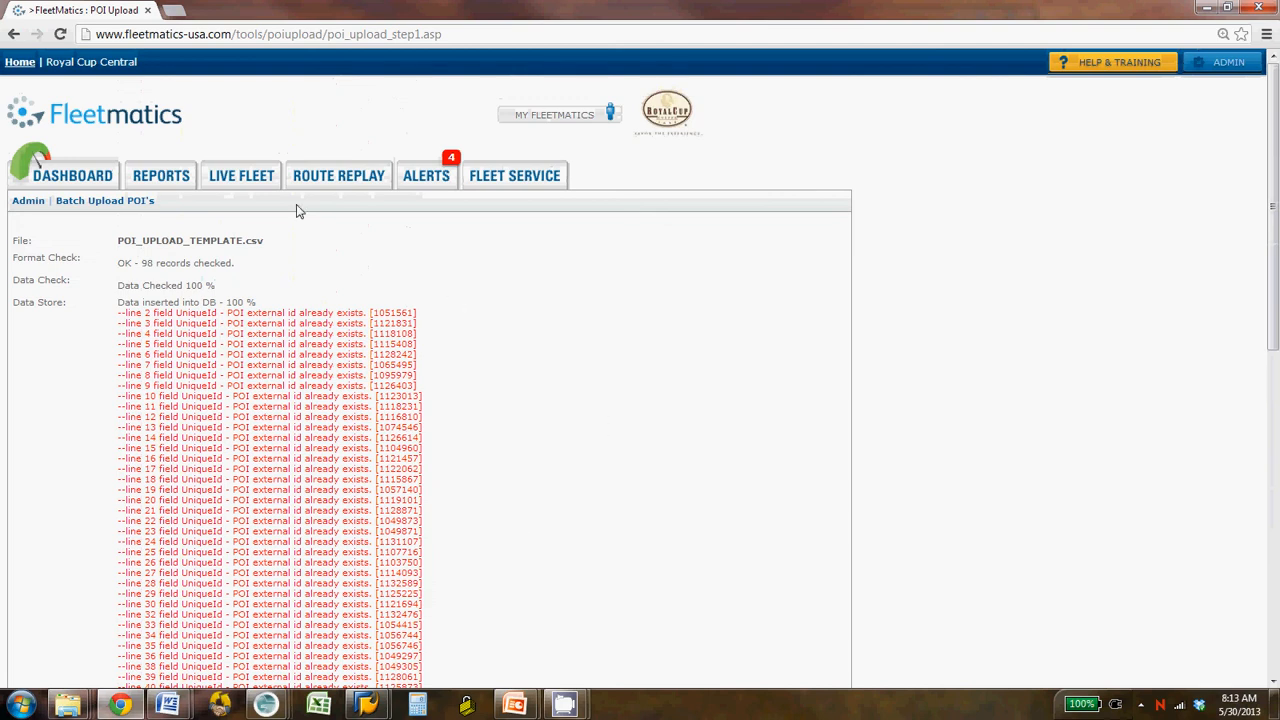
- Open the Live Fleet map for the vehicle Route 625 only
click(257, 188)
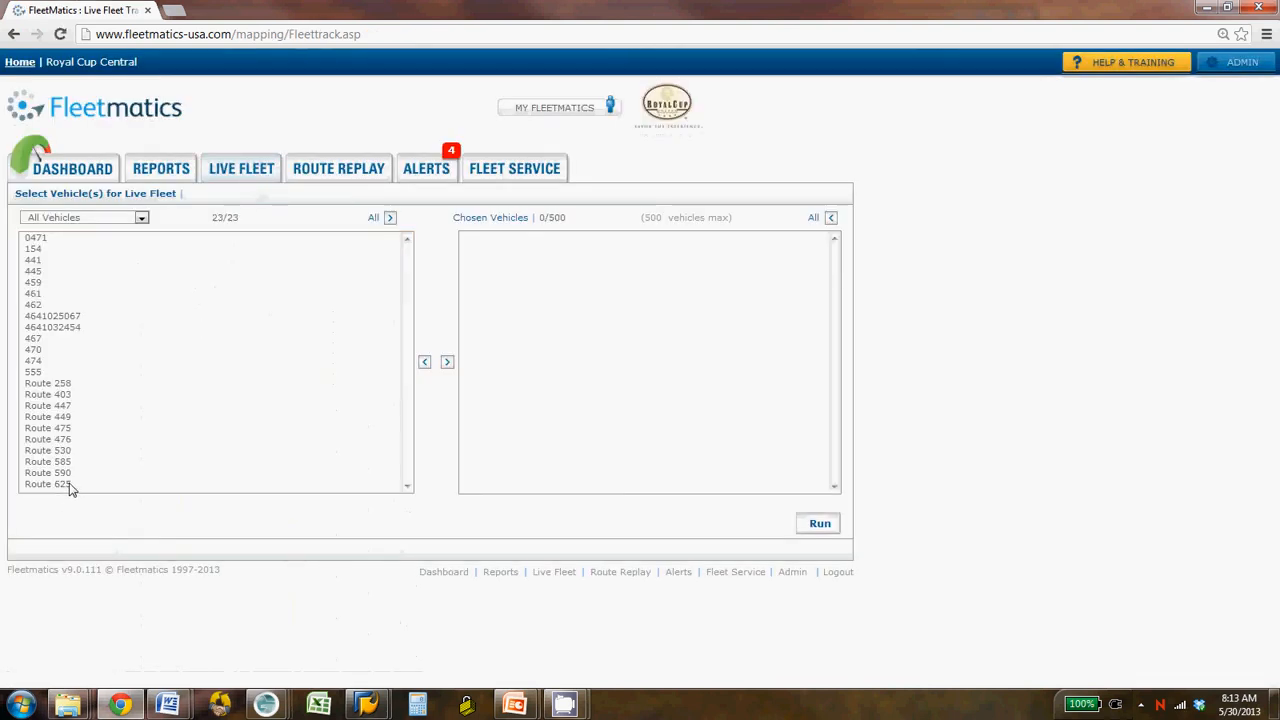
click(70, 486)
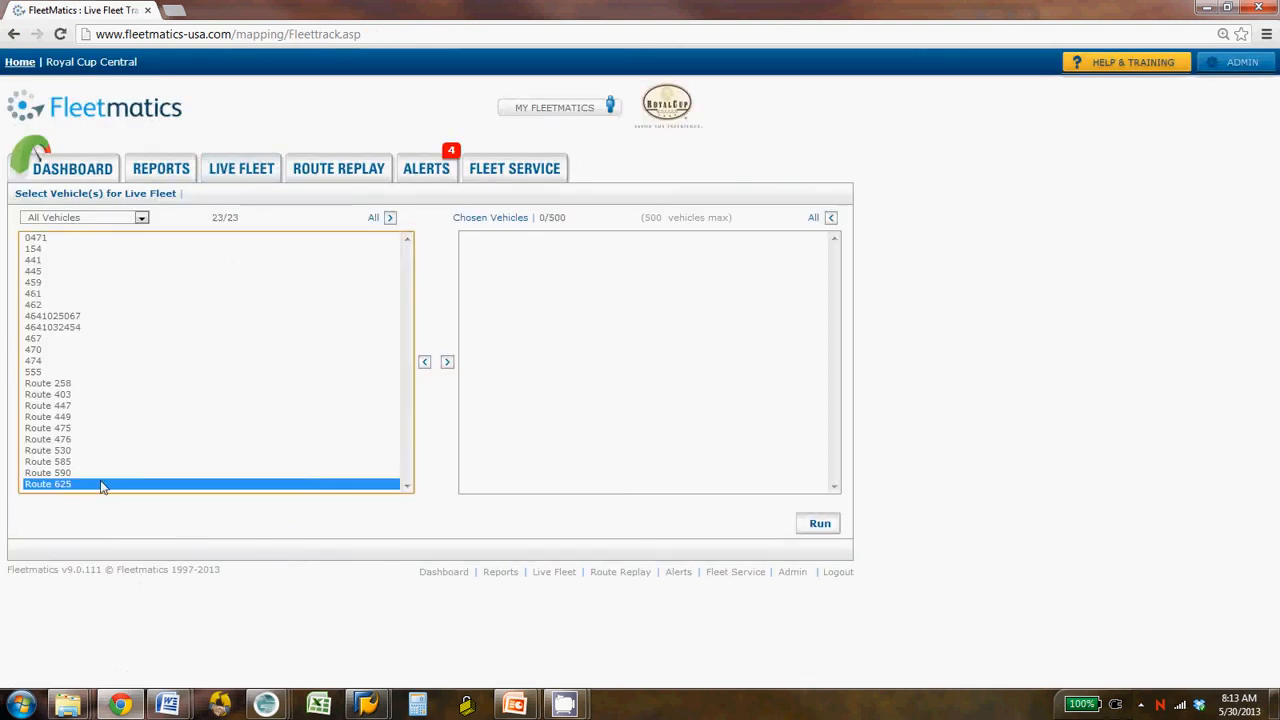
double_click(70, 486)
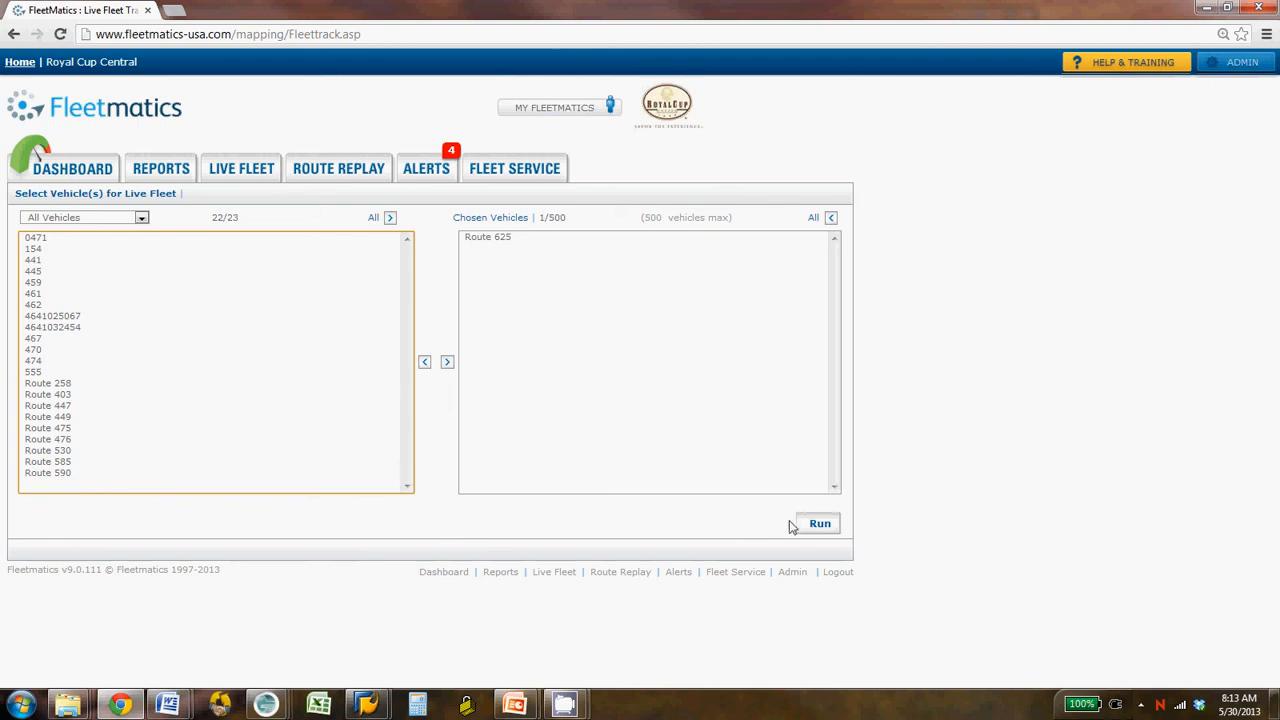
click(817, 525)
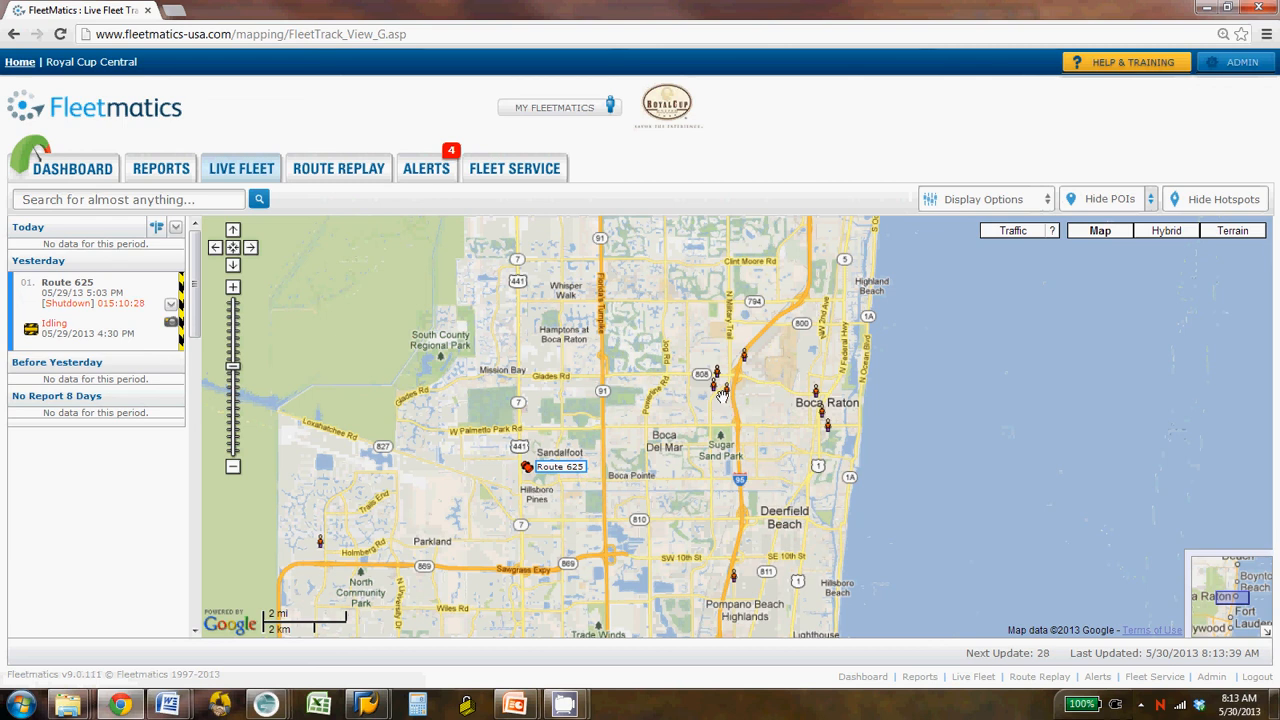
- Inspect the POI details of several client markers around Boca Raton and Deerfield Beach, and dismiss the details
mouse_move(728, 397)
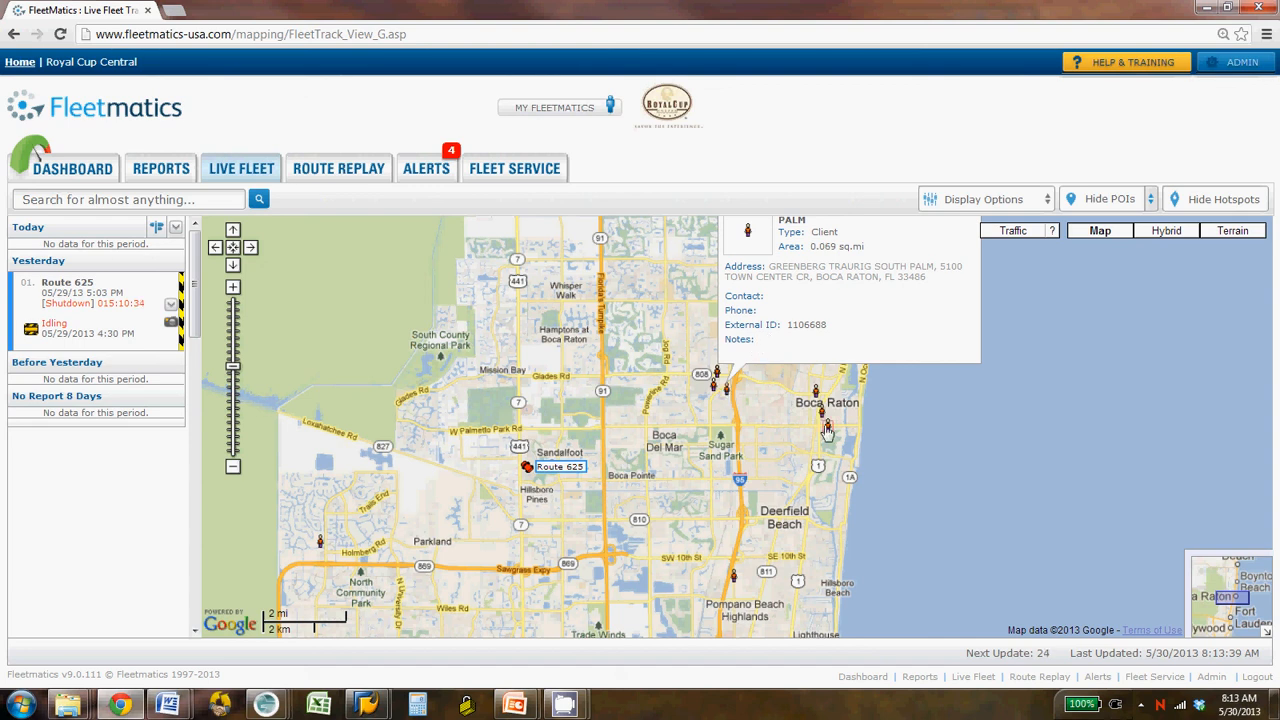
mouse_move(828, 437)
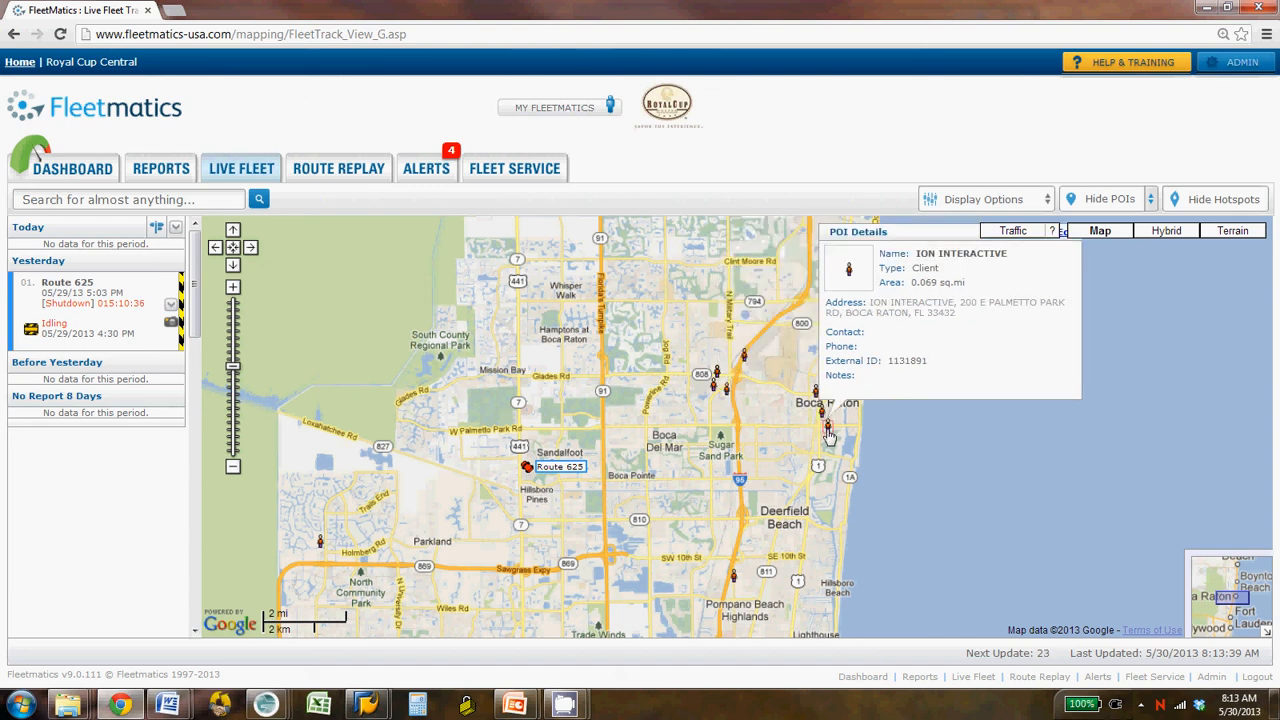
mouse_move(735, 584)
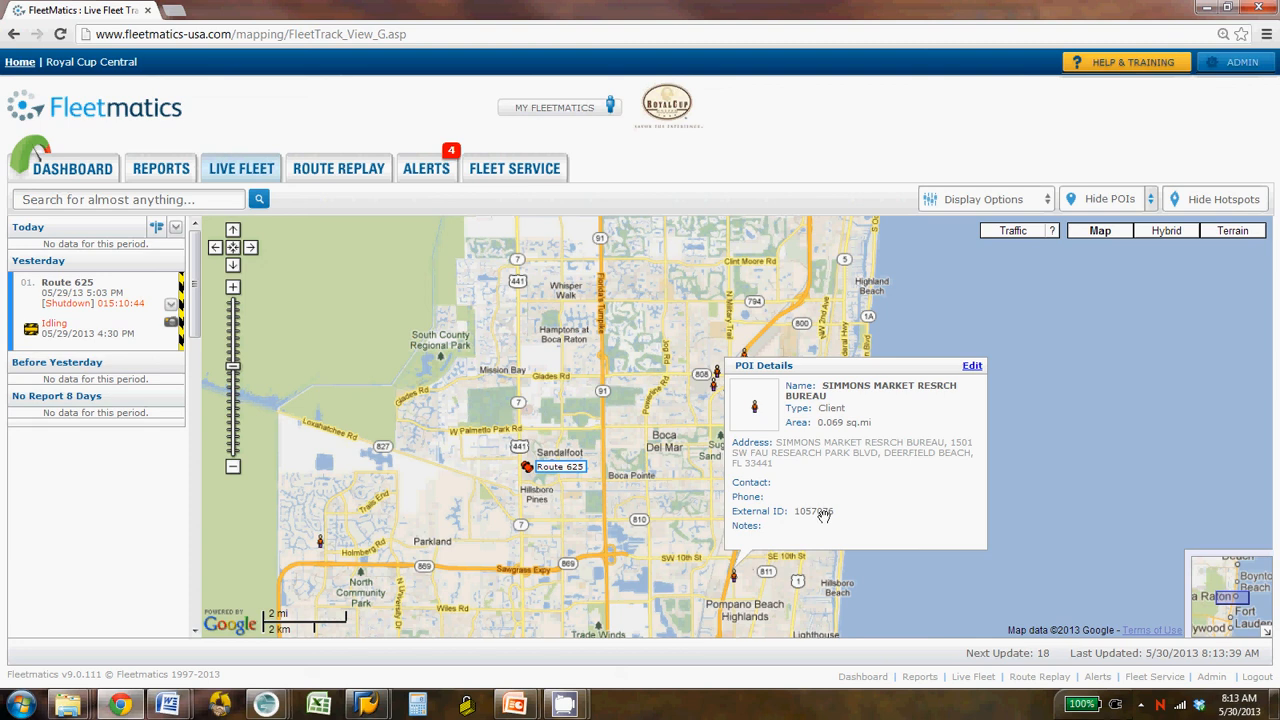
click(580, 412)
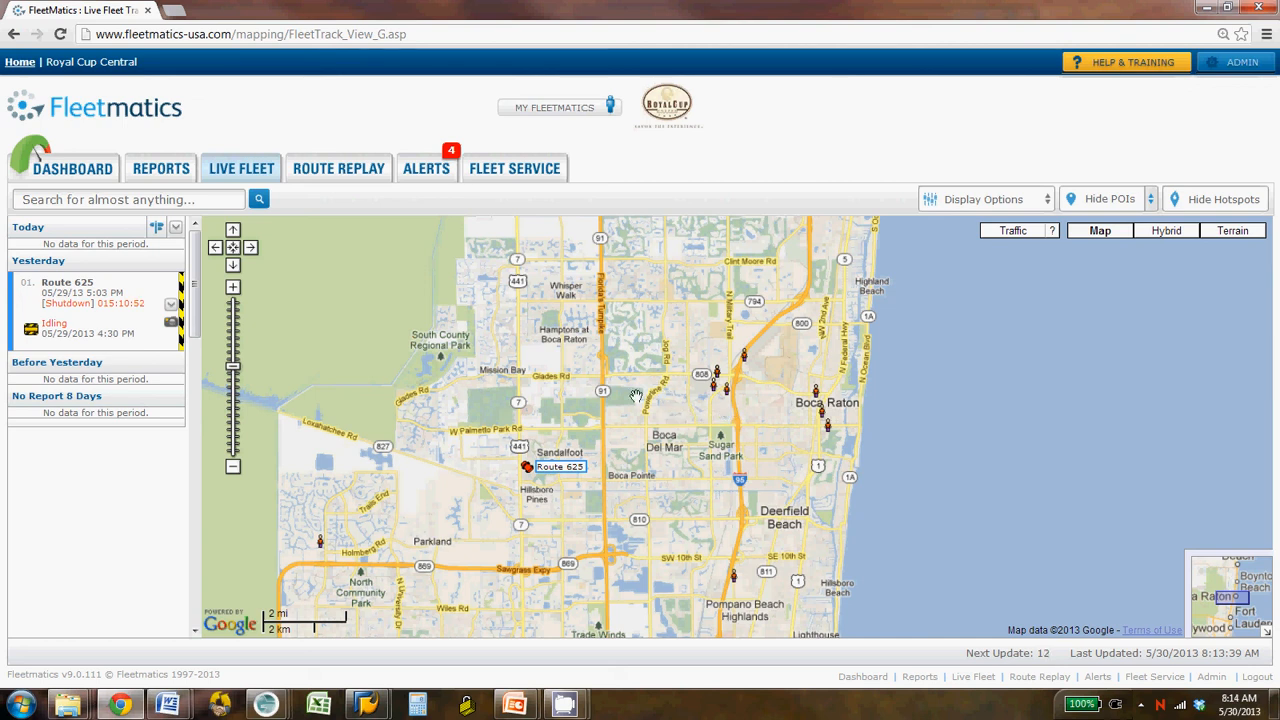
mouse_move(563, 706)
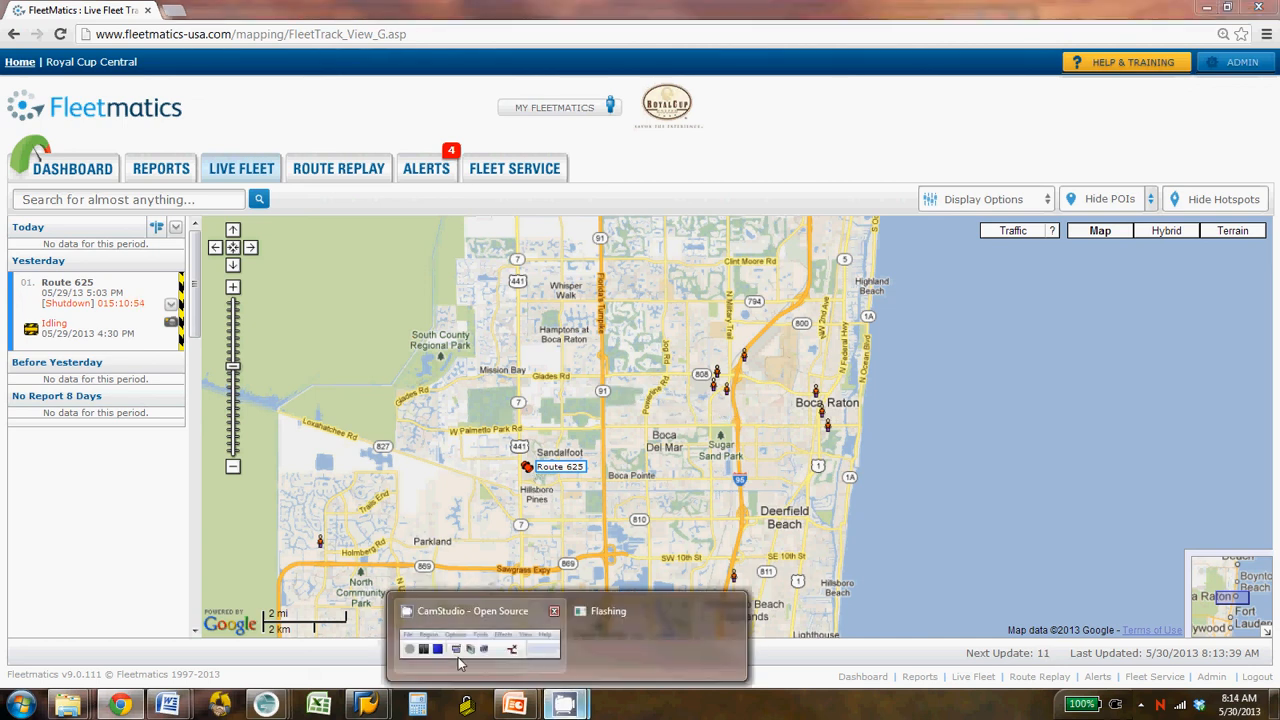